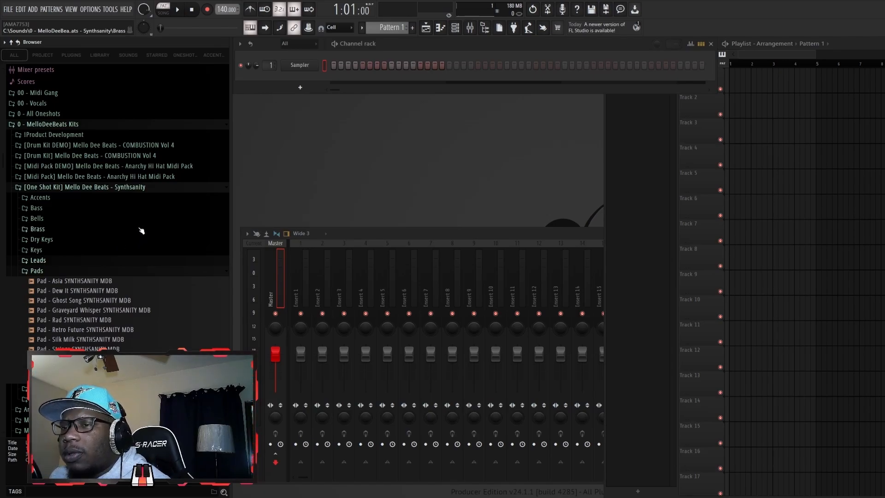
# Step: Load the Piano - Deep Key 3 one-shot from the "oneshots for bundle" folder into the Sampler channel
pyautogui.click(84, 274)
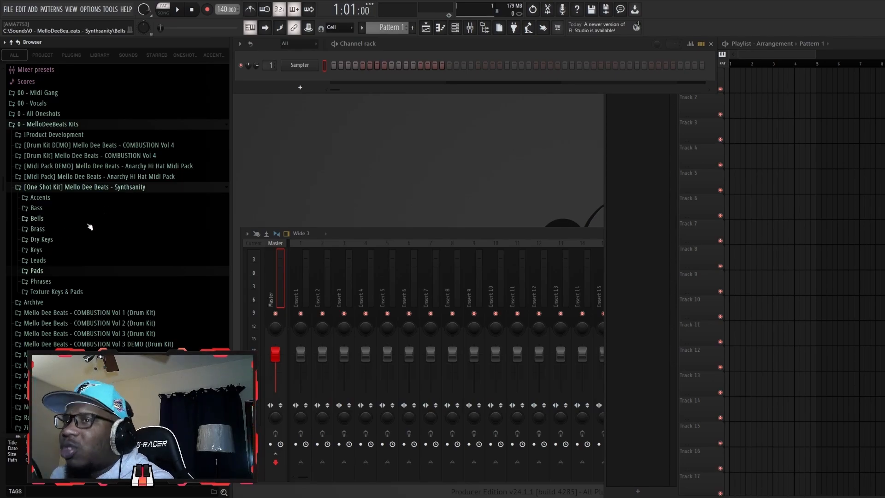
pyautogui.click(74, 187)
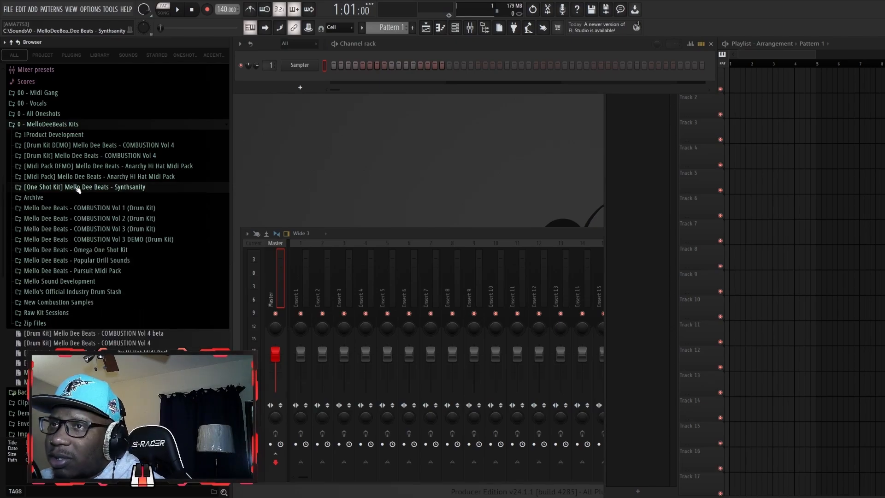
pyautogui.click(55, 137)
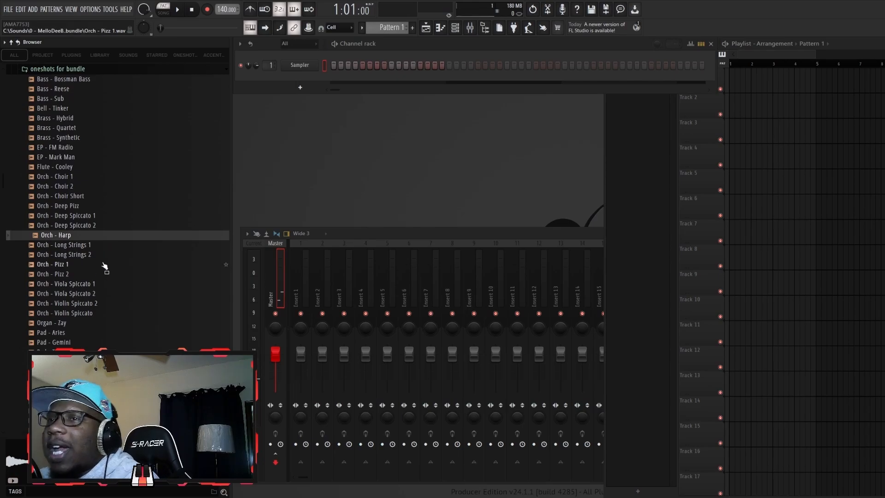
pyautogui.scroll(-3, 69, 304)
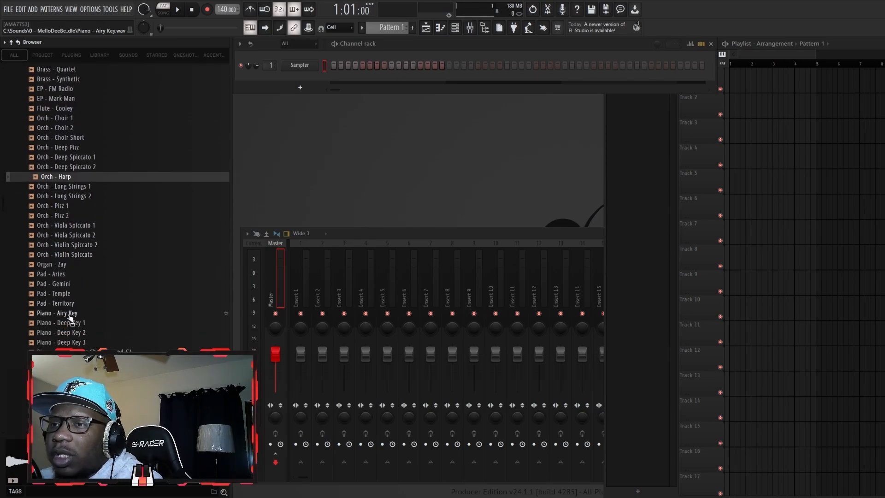
pyautogui.moveTo(65, 342); pyautogui.dragTo(302, 65)
pyautogui.click(302, 65)
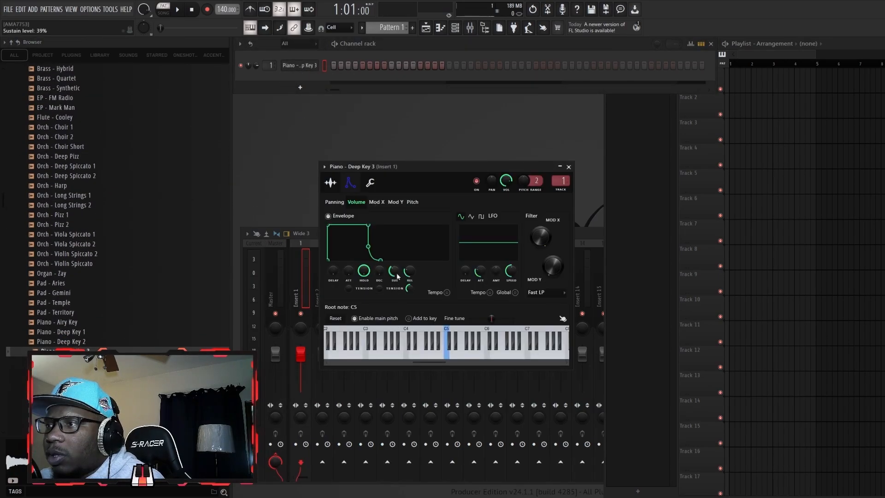
# Step: Draw a three-beat C5 note at the start of the Piano - Deep Key 3 channel's piano roll and play it
pyautogui.rightClick(299, 67)
pyautogui.click(336, 65)
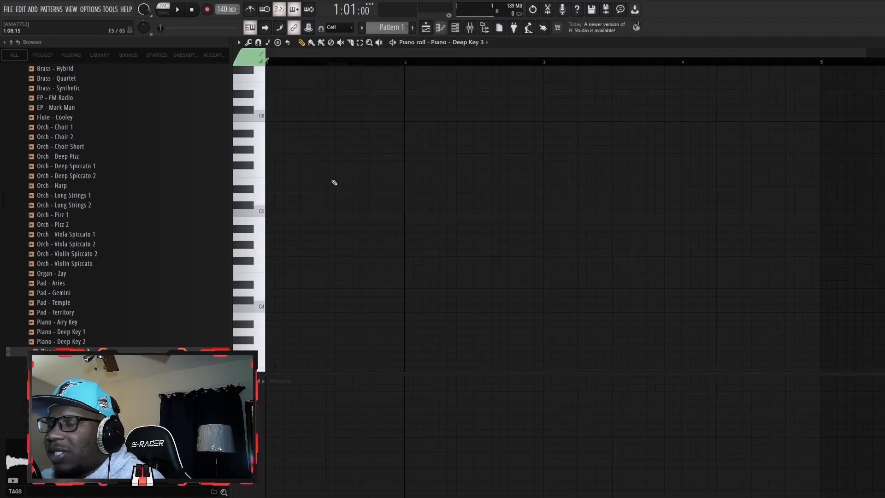
pyautogui.click(273, 216)
pyautogui.moveTo(277, 214); pyautogui.dragTo(361, 227)
pyautogui.press('space')
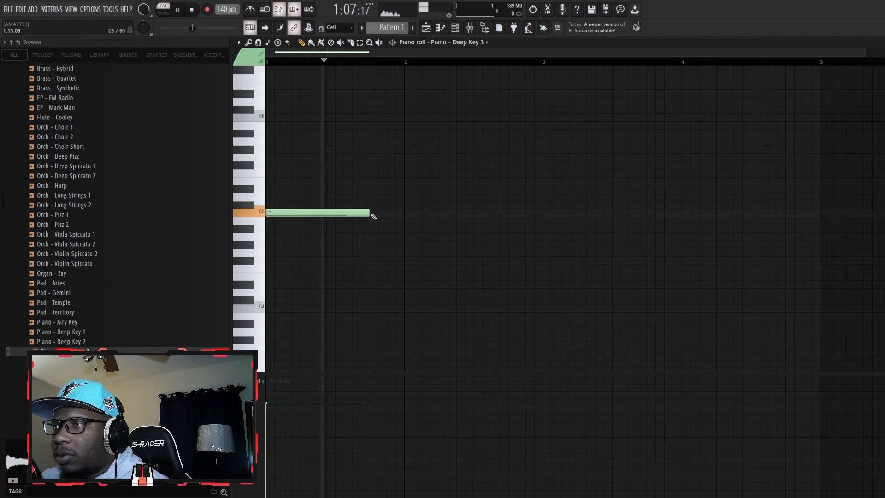
pyautogui.press('space')
# Step: Add three-beat notes: C#5 directly after the first note, A#4 at bar 3, and C5 directly after the A#4
pyautogui.click(373, 204)
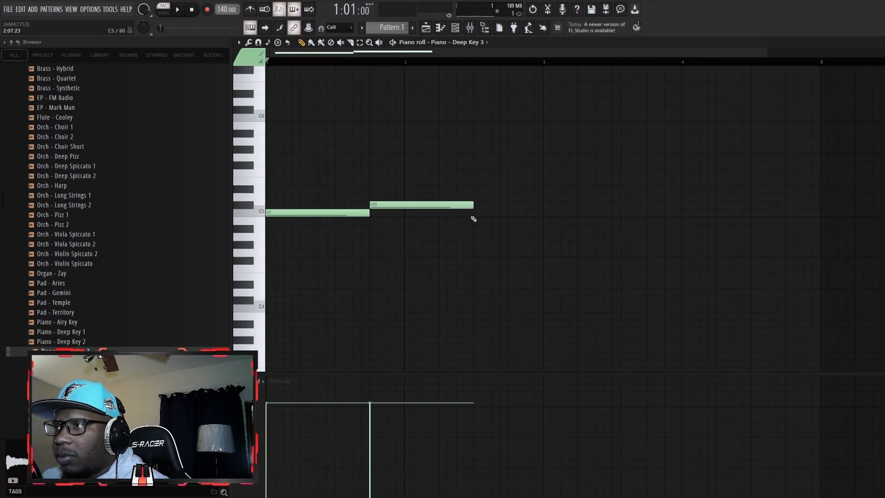
pyautogui.click(548, 229)
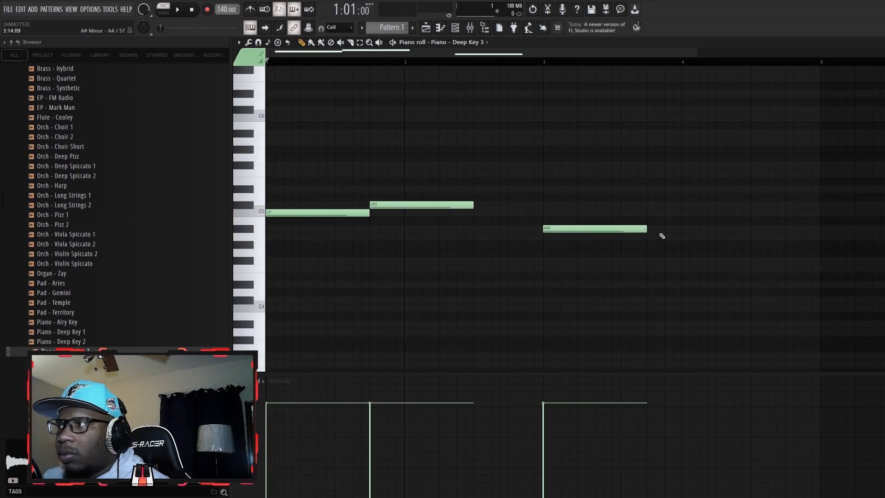
pyautogui.click(666, 214)
pyautogui.press('space')
pyautogui.moveTo(665, 213); pyautogui.dragTo(649, 213)
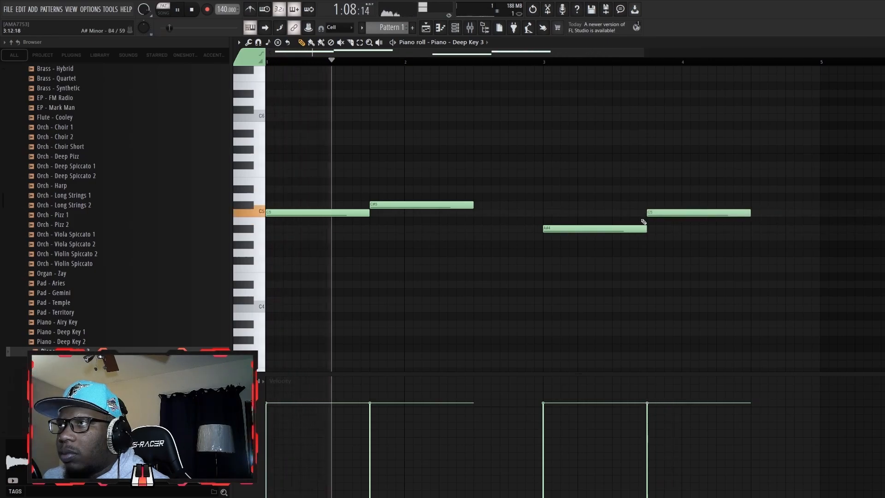
# Step: Play the pattern with the metronome on and set the project tempo to 150 BPM
pyautogui.click(251, 10)
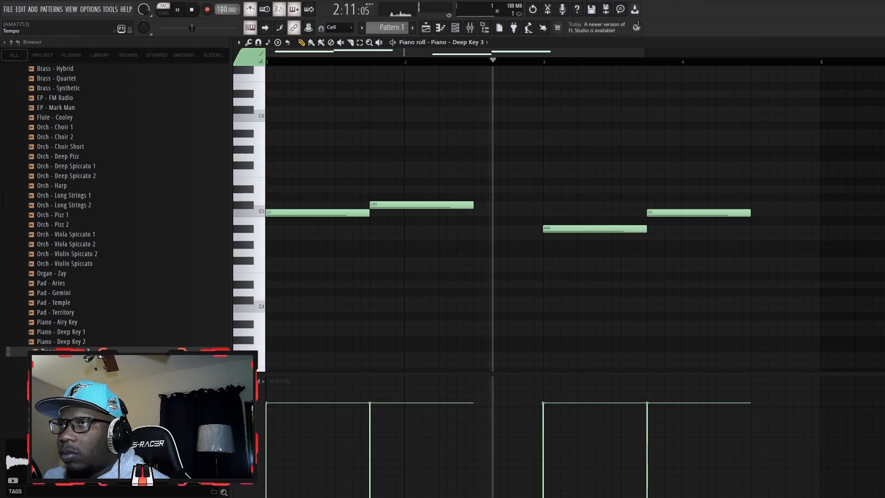
pyautogui.moveTo(223, 10); pyautogui.dragTo(223, 5)
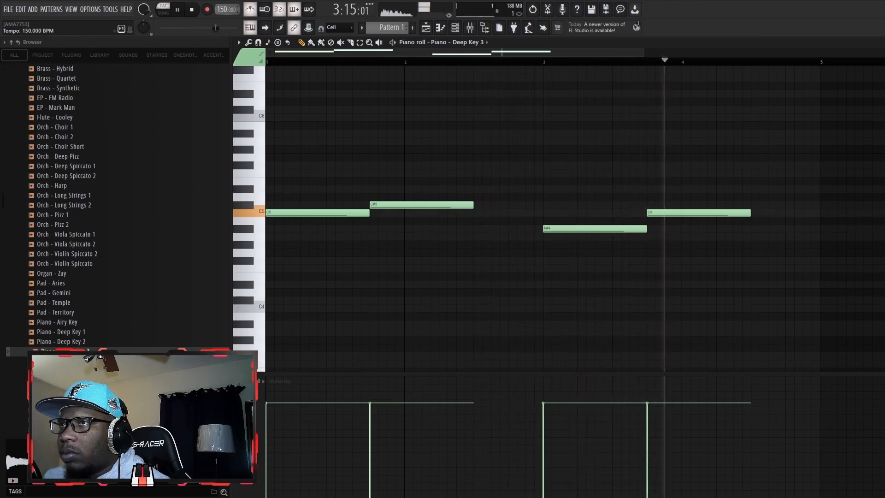
pyautogui.press('space')
# Step: Apply legato to the piano notes so they fill the gaps across the four bars
pyautogui.hotkey('ctrl', 'l')
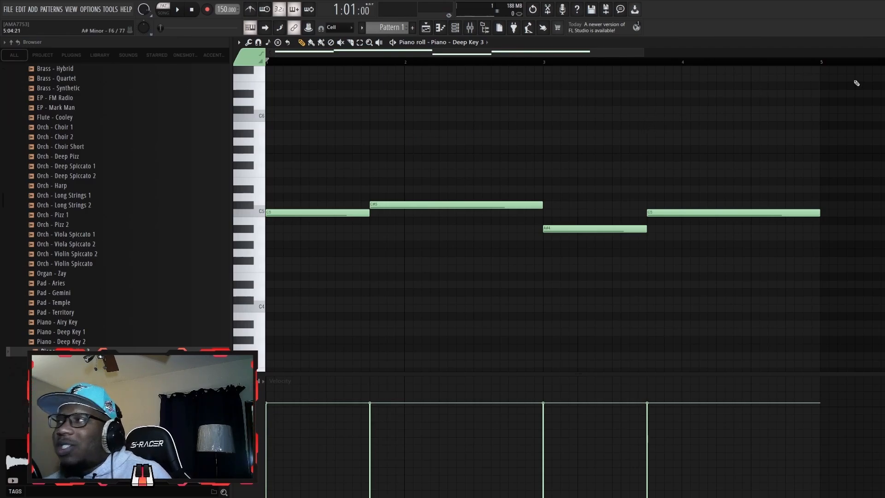
pyautogui.click(882, 42)
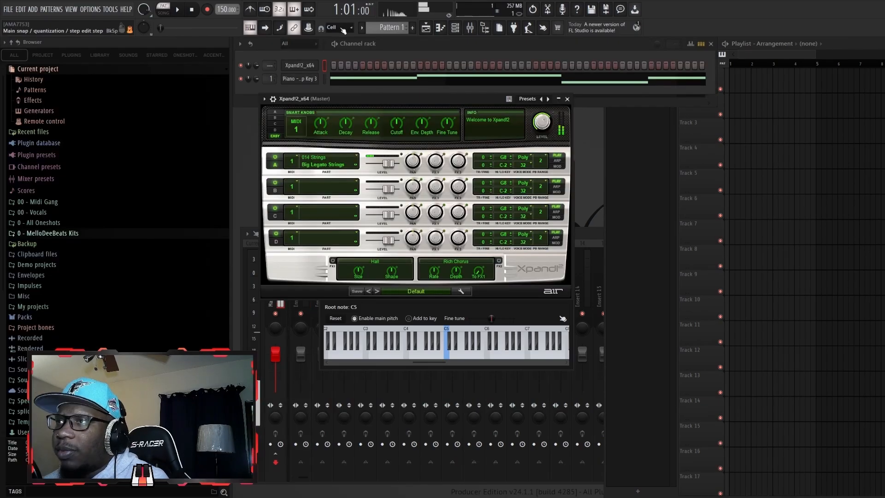
# Step: Copy the Piano - Deep Key 3 notes into the Xpand!2 strings channel and play the pattern
pyautogui.click(324, 80)
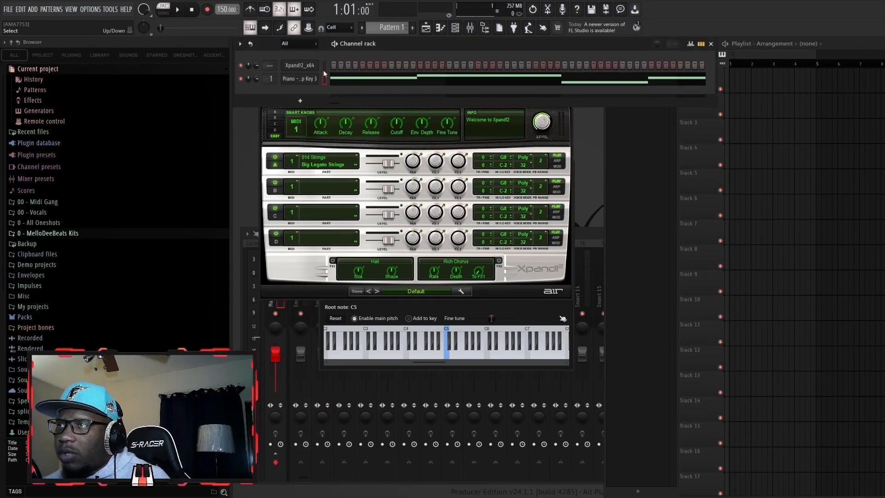
pyautogui.click(323, 68)
pyautogui.hotkey('ctrl', 'v')
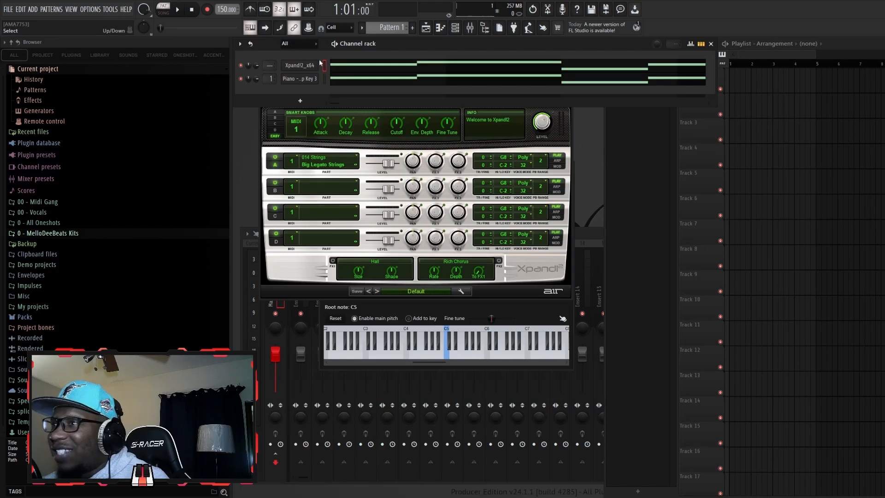
pyautogui.press('space')
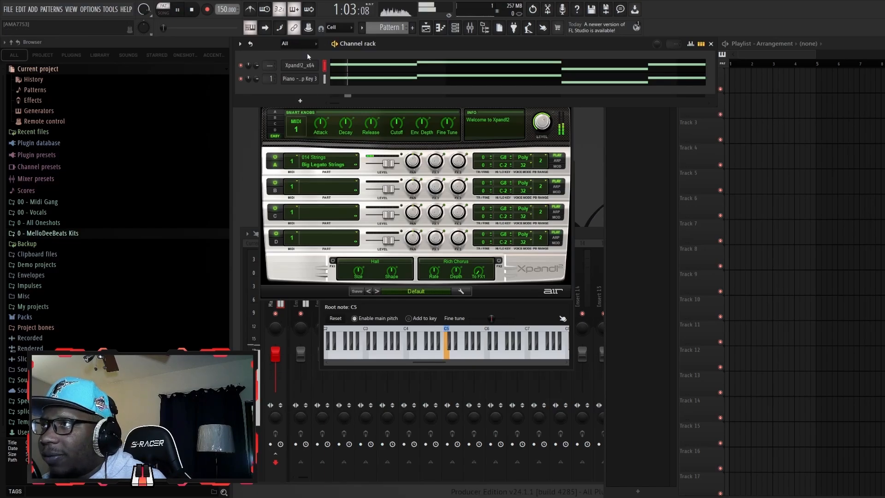
# Step: Stack a copy of the Xpand!2 notes one octave lower, aligned with the originals, and play the pattern
pyautogui.click(337, 67)
pyautogui.press('space')
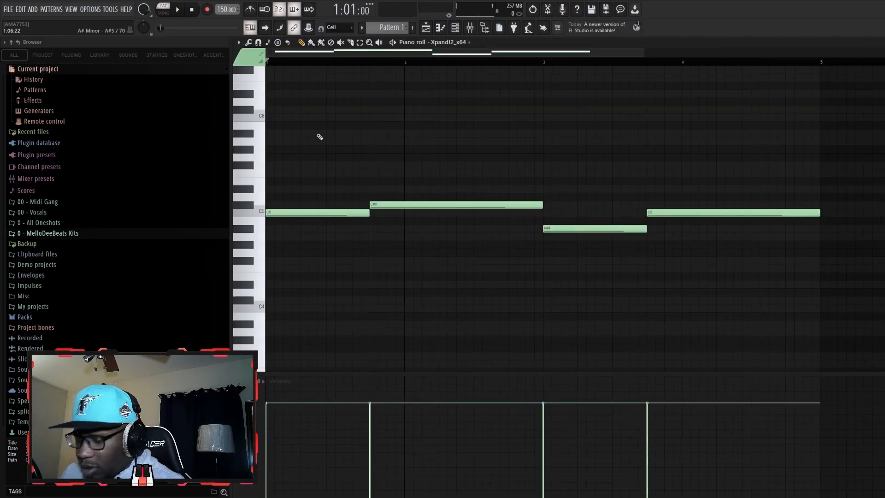
pyautogui.hotkey('ctrl', 'v')
pyautogui.hotkey('ctrl', 'Down')
pyautogui.hotkey('shift', 'Left')
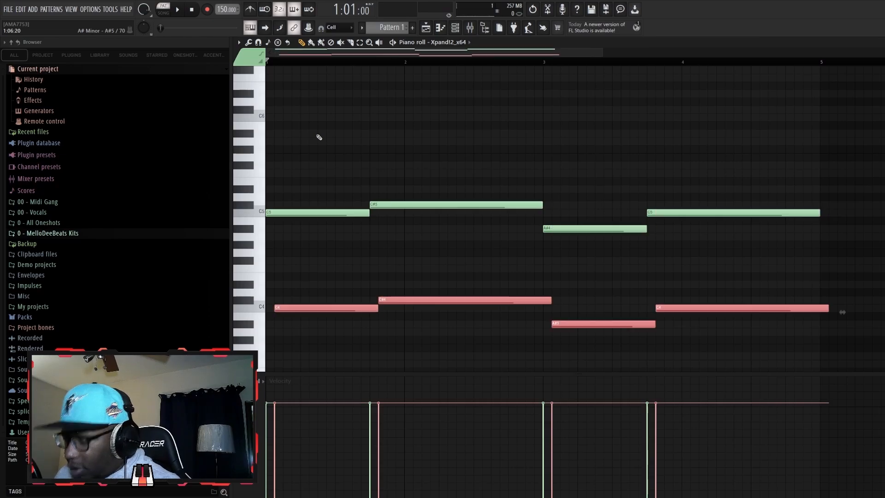
pyautogui.press('space')
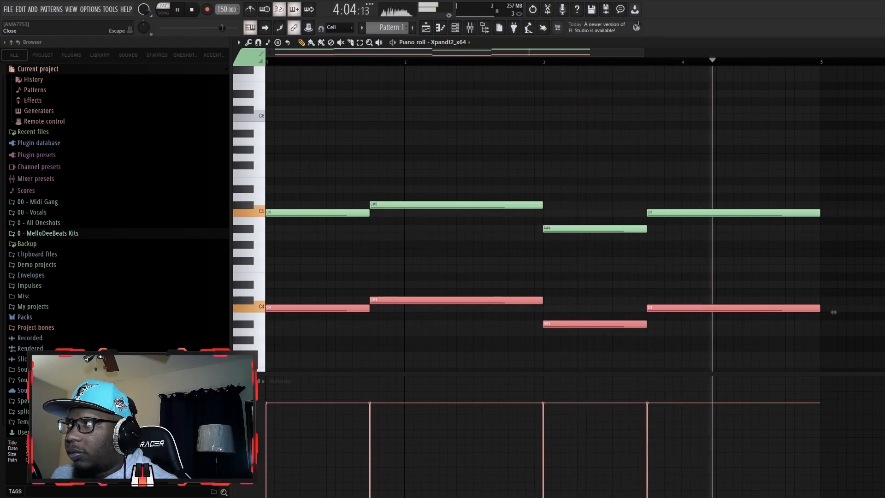
pyautogui.press('Escape')
pyautogui.press('space')
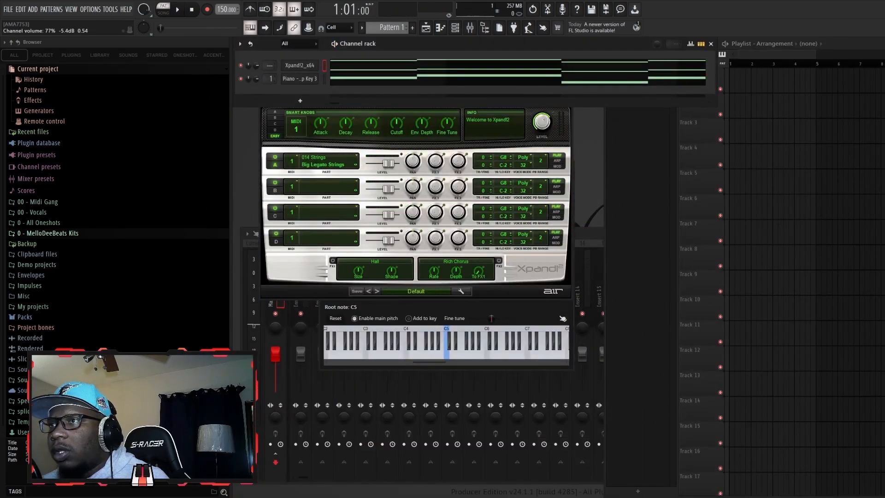
pyautogui.press('space')
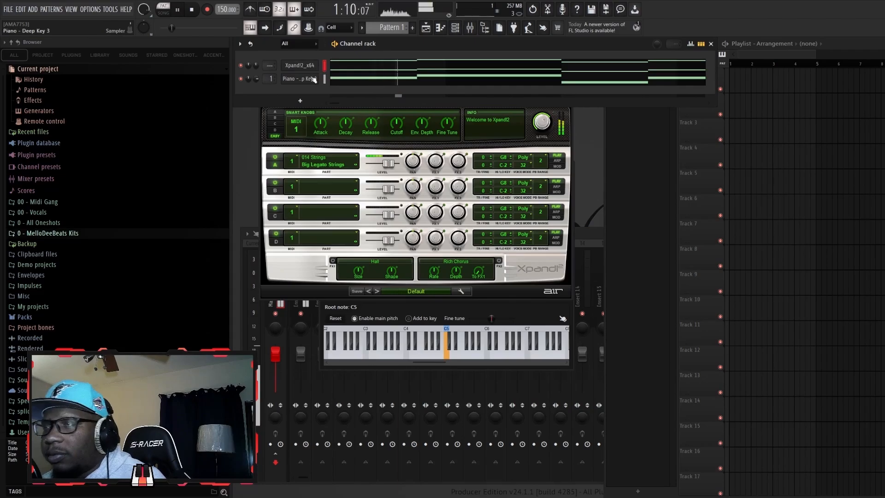
pyautogui.press('space')
# Step: Insert a UVIWorkstation channel with the IRCAM Cello Sforzando patch and give it the melody starting on C3
pyautogui.rightClick(317, 64)
pyautogui.moveTo(336, 131)
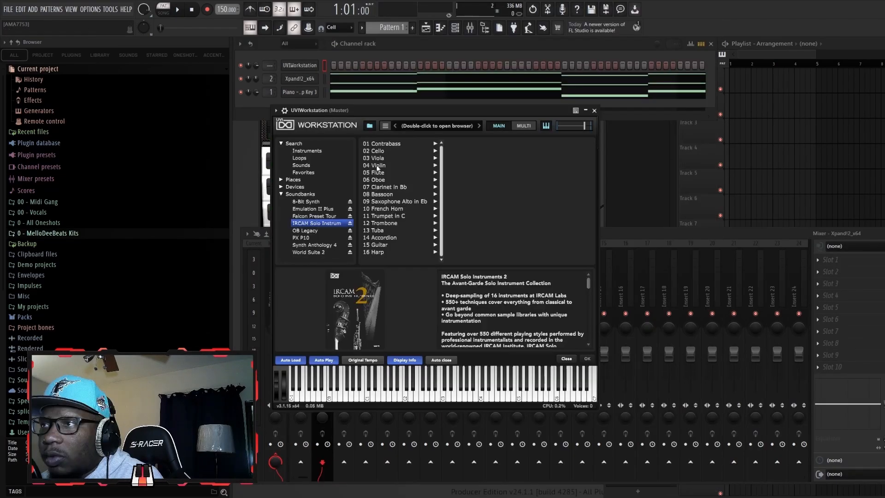
pyautogui.click(378, 152)
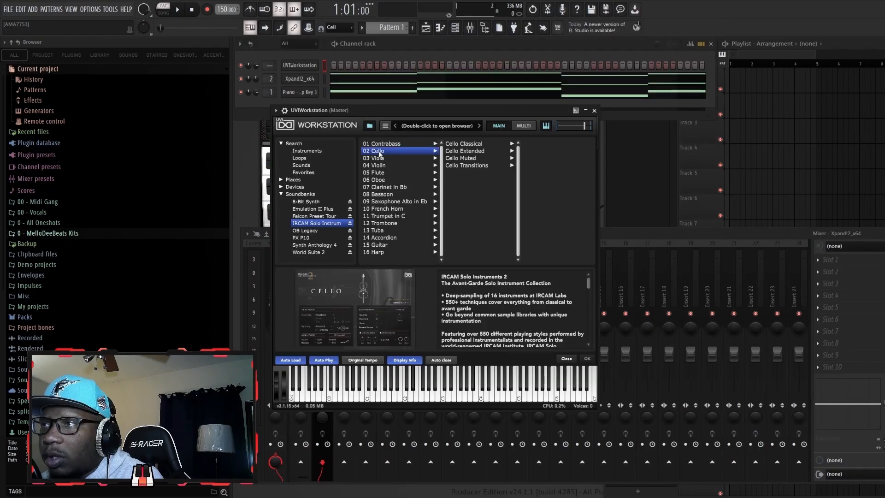
pyautogui.click(462, 152)
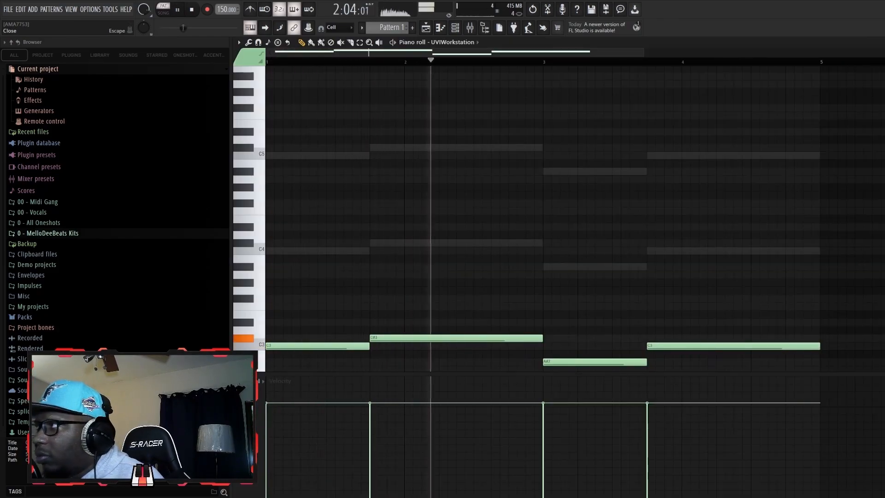
pyautogui.press('Escape')
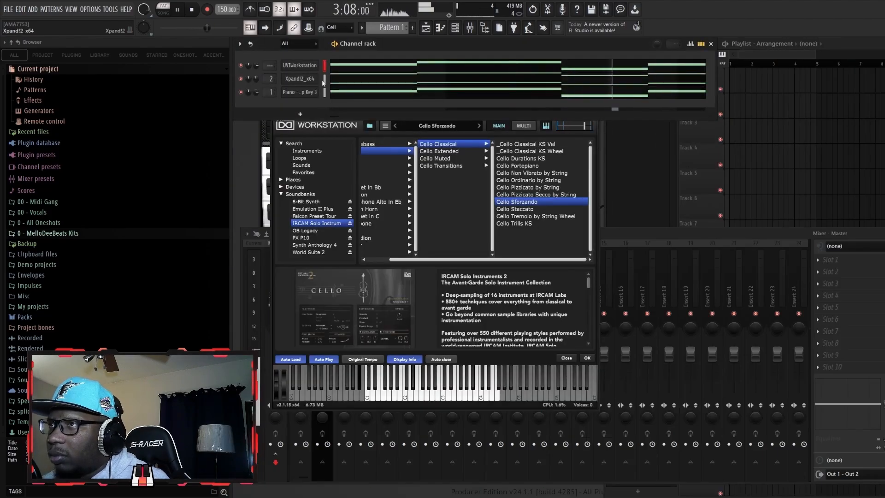
# Step: Raise the UVIWorkstation cello's bar 3 A#2 note by one octave
pyautogui.click(529, 68)
pyautogui.press('space')
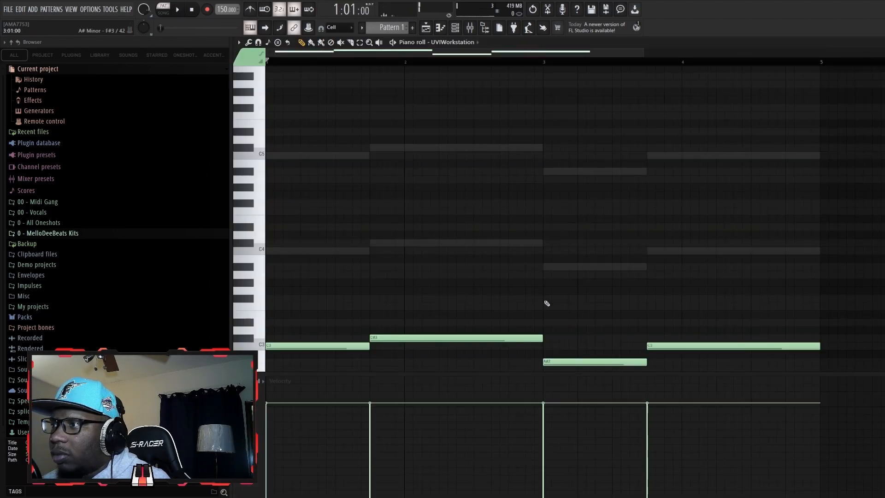
pyautogui.moveTo(551, 341); pyautogui.dragTo(563, 386)
pyautogui.hotkey('ctrl', 'Up')
pyautogui.press('space')
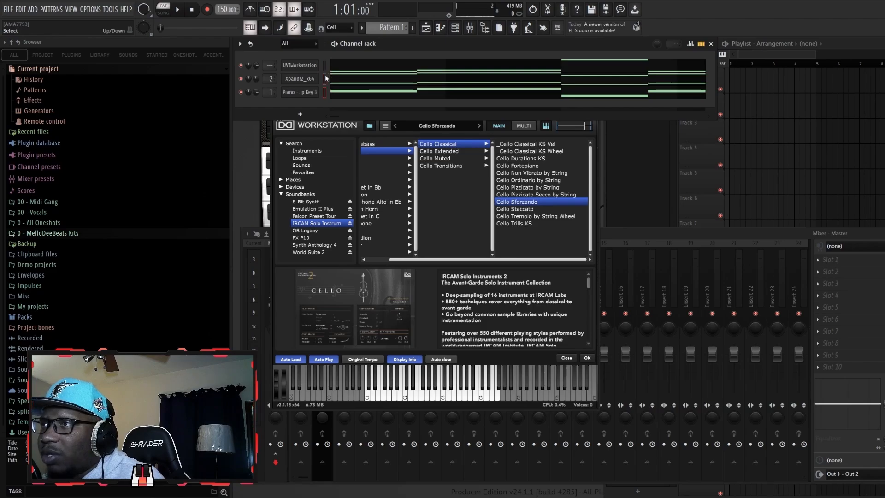
# Step: Review the stacked chord notes in the Xpand!2 channel's piano roll
pyautogui.click(351, 83)
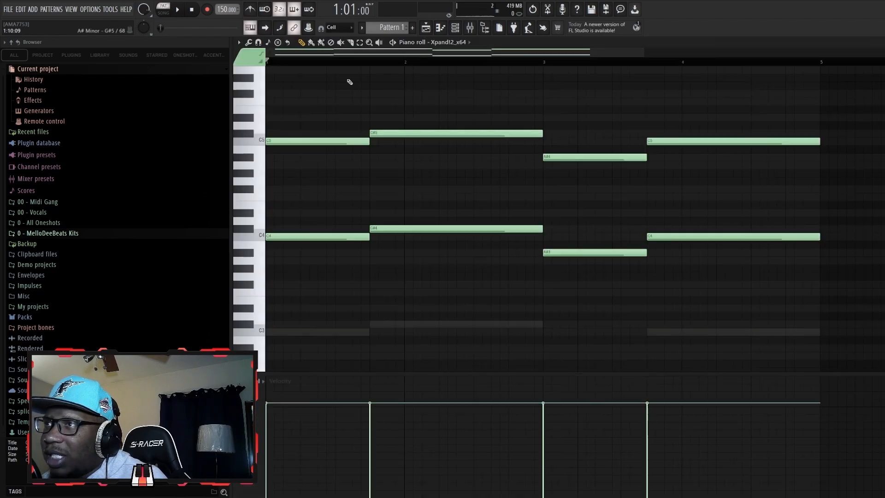
pyautogui.click(254, 141)
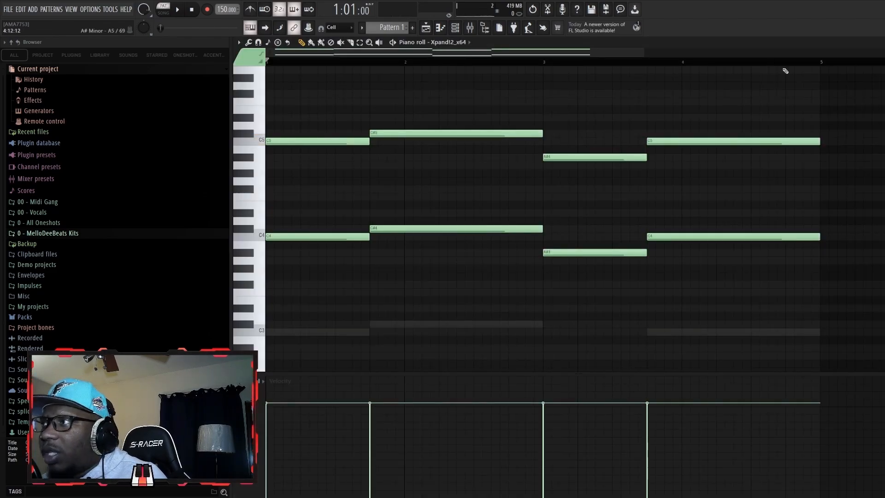
pyautogui.press('Escape')
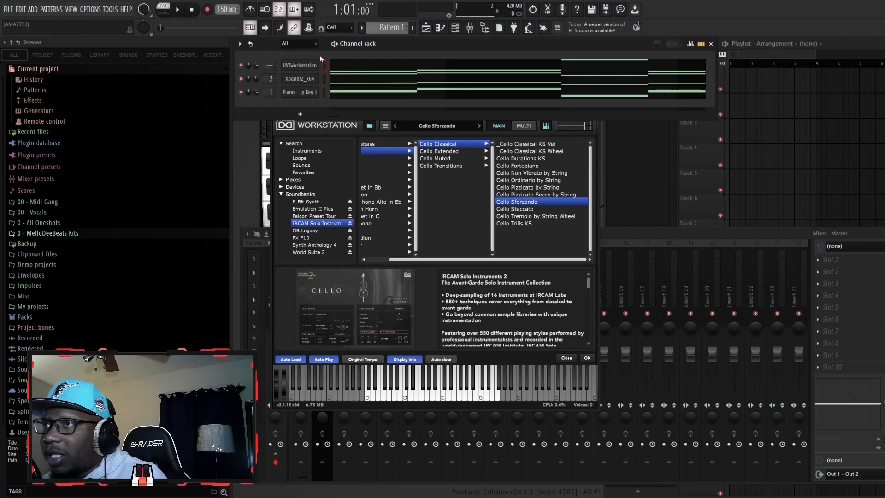
# Step: Insert an OP-Xa V channel above Piano - Deep Key 3 and open its piano roll
pyautogui.click(618, 233)
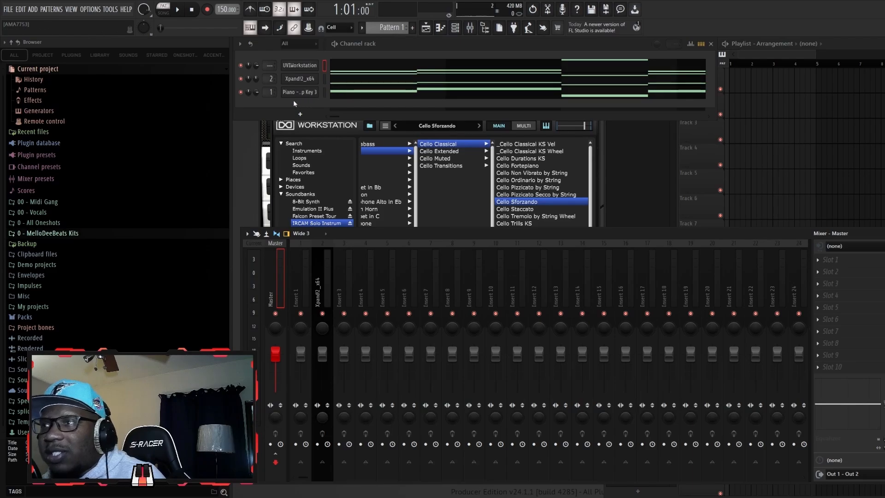
pyautogui.rightClick(314, 91)
pyautogui.moveTo(349, 165)
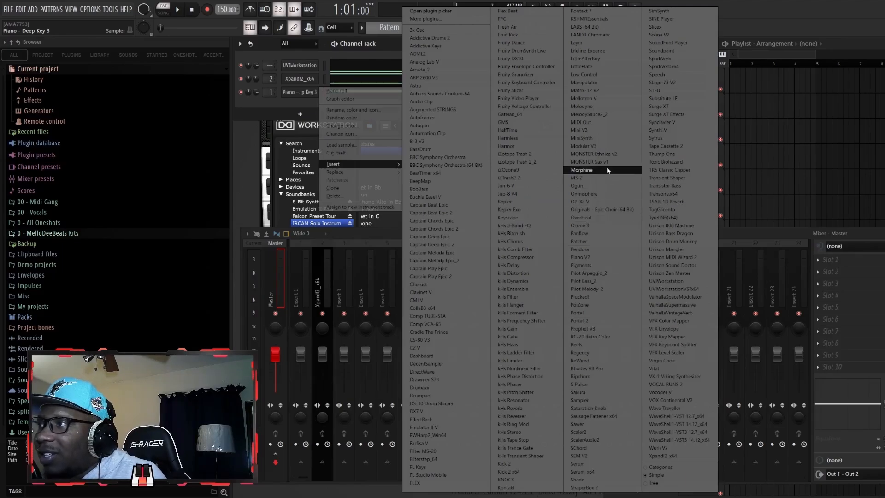
pyautogui.click(592, 203)
pyautogui.rightClick(307, 92)
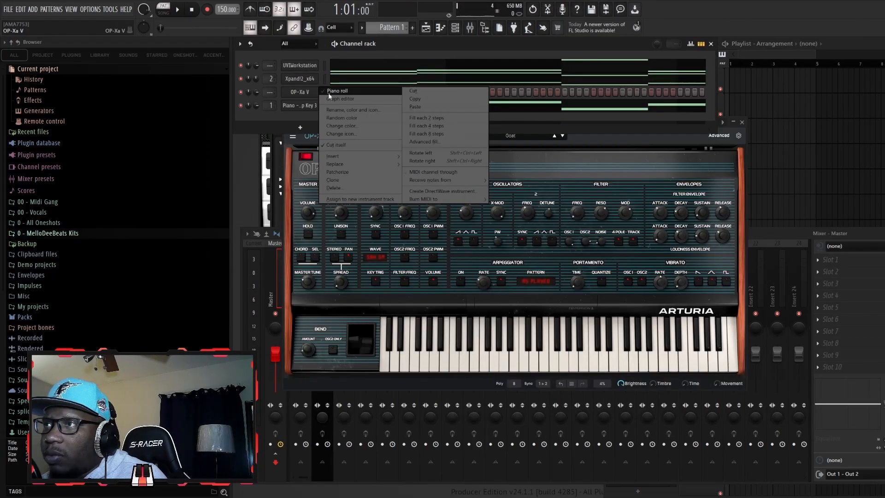
pyautogui.click(329, 92)
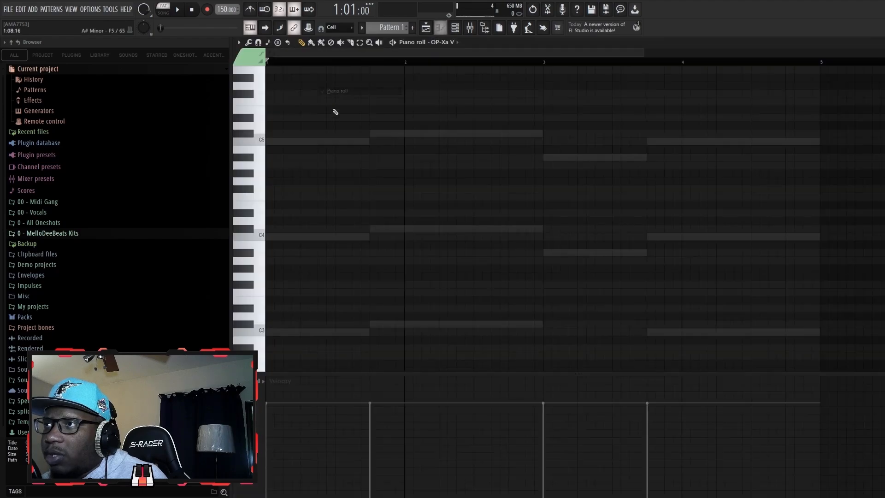
# Step: Copy the melody starting on C3 into the OP-Xa V channel and open its piano roll
pyautogui.scroll(2, 336, 193)
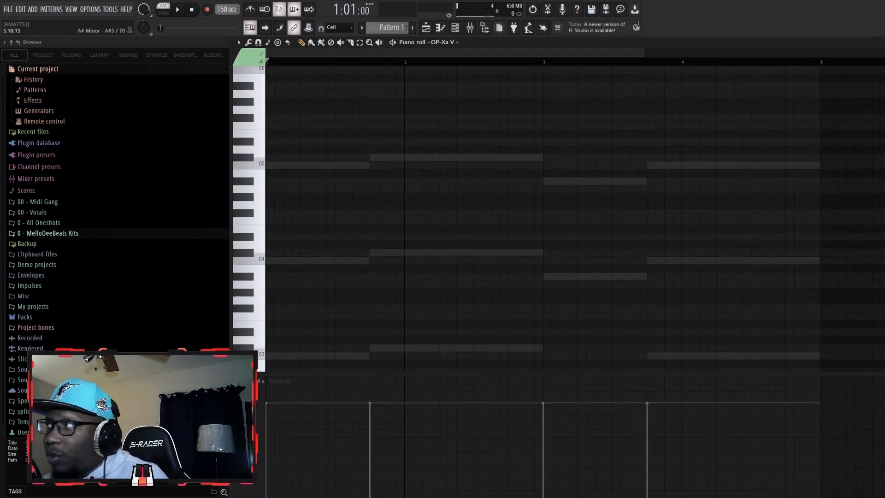
pyautogui.click(879, 42)
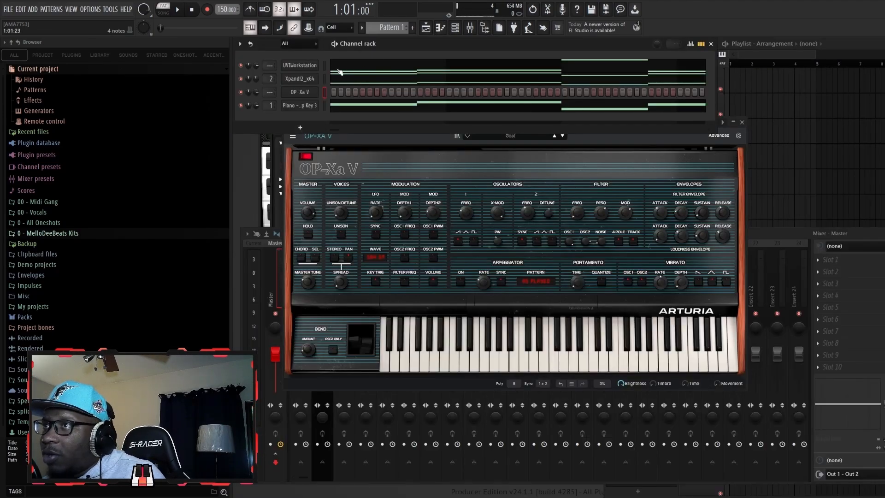
pyautogui.click(323, 92)
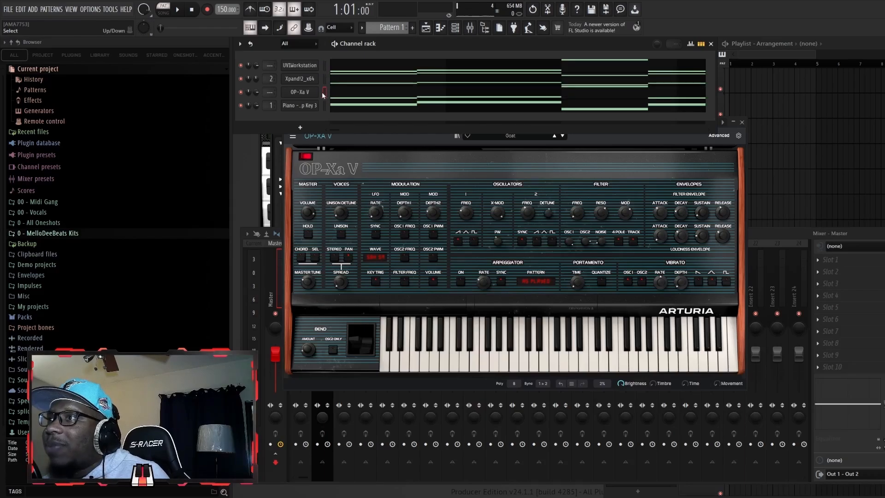
pyautogui.click(344, 95)
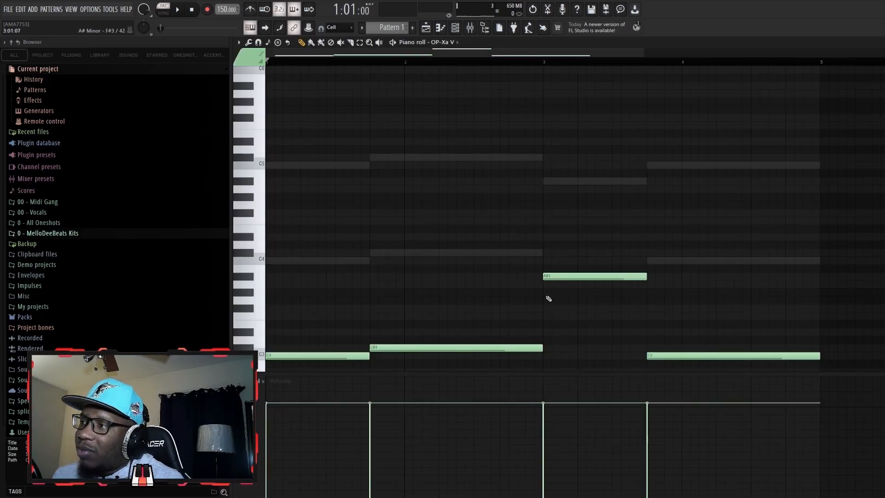
# Step: Transpose the whole OP-Xa V melody up by octaves so it starts on C6, and play it back
pyautogui.hotkey('ctrl', 'a')
pyautogui.hotkey('ctrl', 'Up')
pyautogui.hotkey('ctrl', 'Up')
pyautogui.hotkey('ctrl', 'Up')
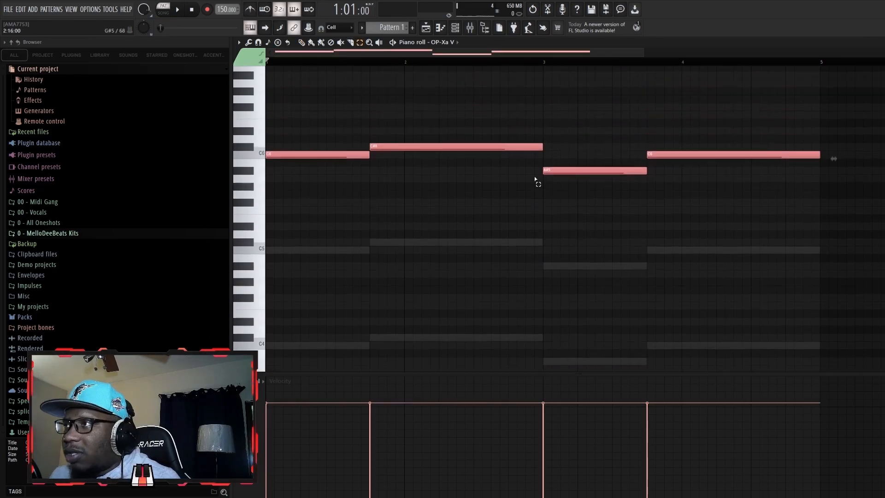
pyautogui.press('space')
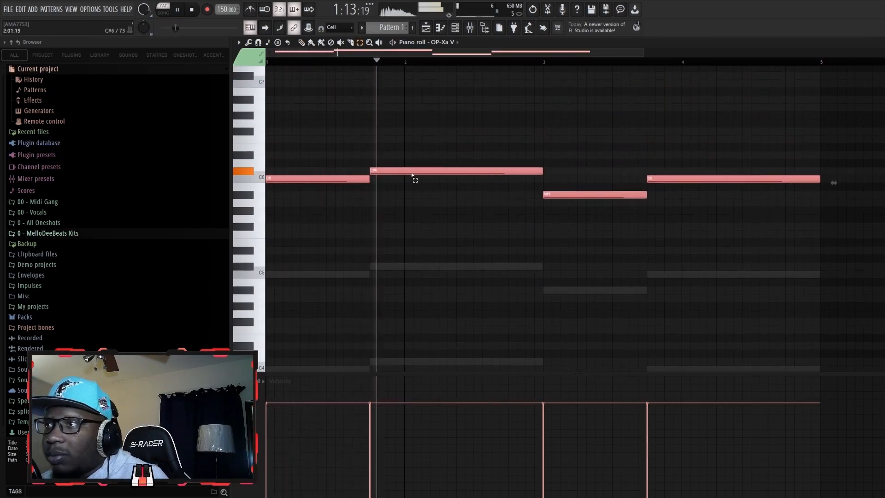
pyautogui.press('space')
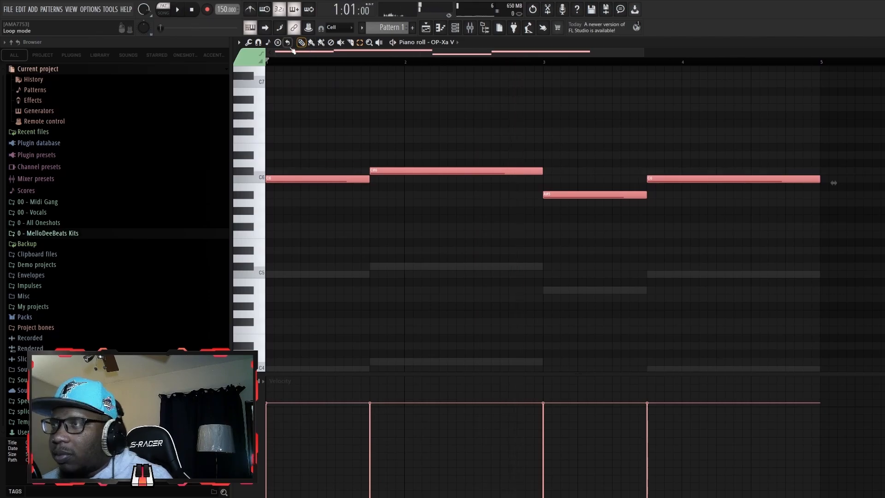
# Step: Raise the OP-Xa V melody one more octave to start on C7 and audition it
pyautogui.hotkey('ctrl', 'Up')
pyautogui.press('space')
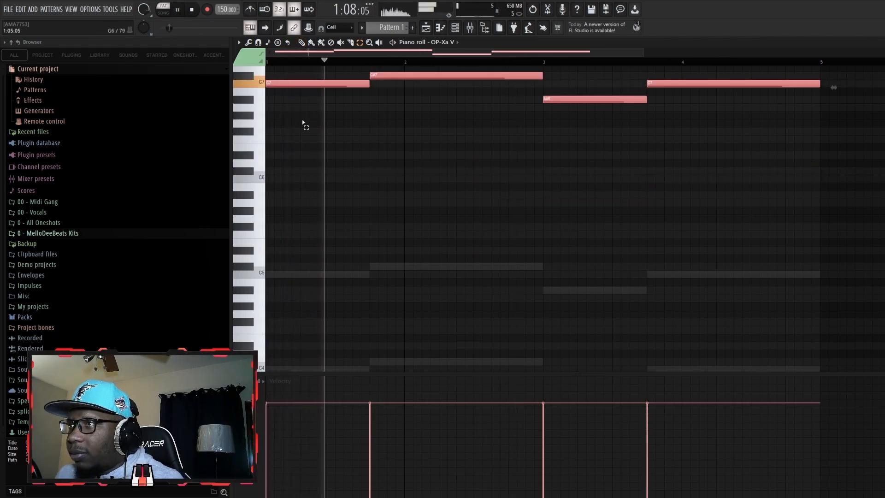
pyautogui.scroll(4, 303, 123)
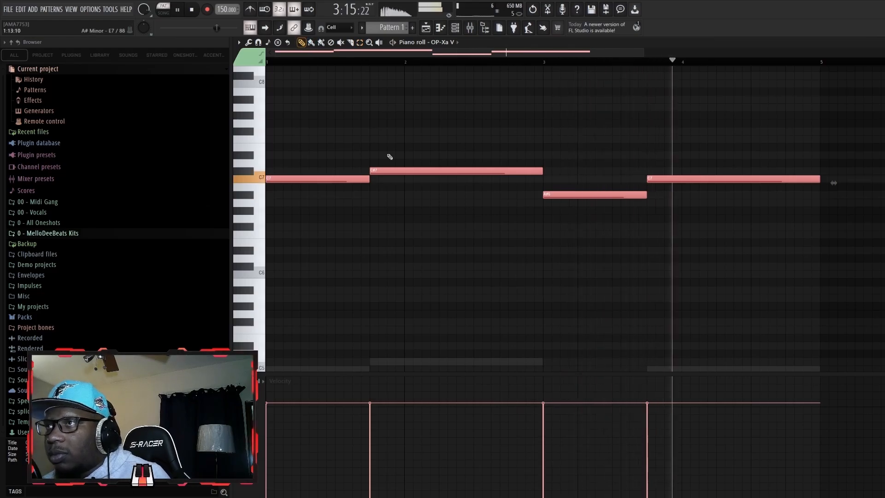
pyautogui.press('space')
# Step: Shorten the held OP-Xa V notes and repeat them as short stabs on C7, C#7 and A#6
pyautogui.moveTo(364, 182); pyautogui.dragTo(281, 188)
pyautogui.click(344, 192)
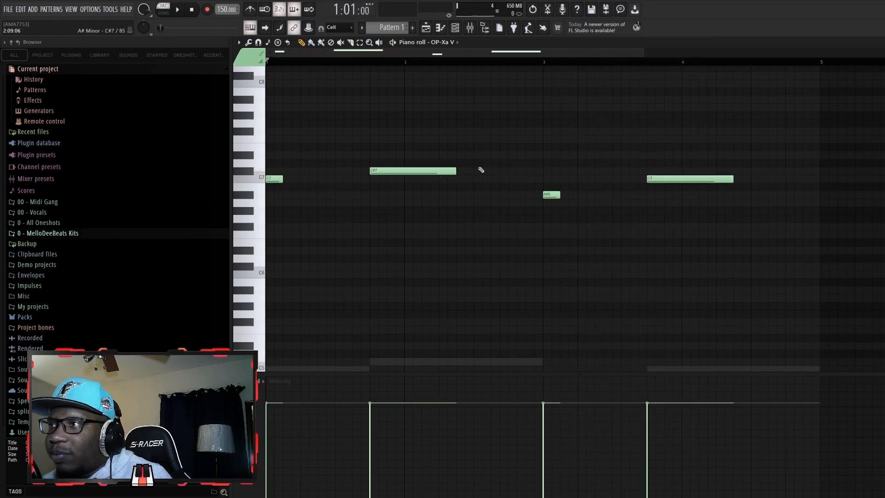
pyautogui.moveTo(455, 171); pyautogui.dragTo(391, 178)
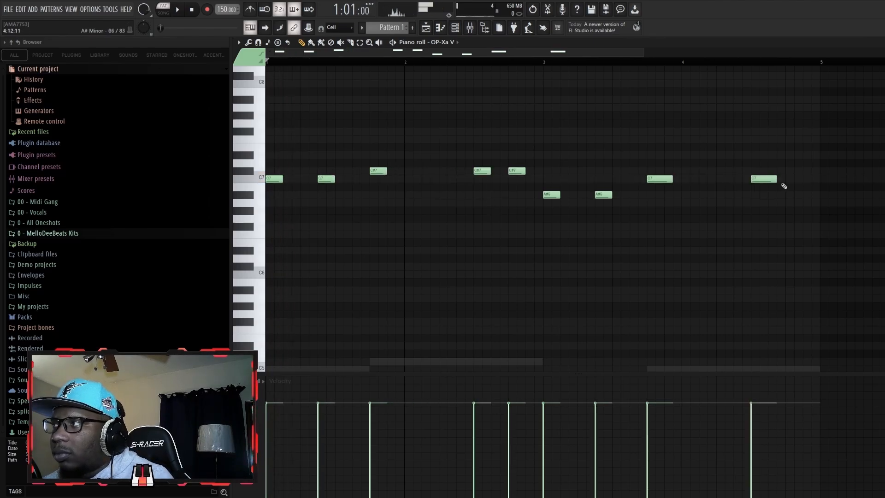
# Step: Add a closing C7 stab near the end of bar 4, match its length to the preceding one and play the pattern
pyautogui.click(785, 180)
pyautogui.press('space')
pyautogui.moveTo(771, 182); pyautogui.dragTo(799, 180)
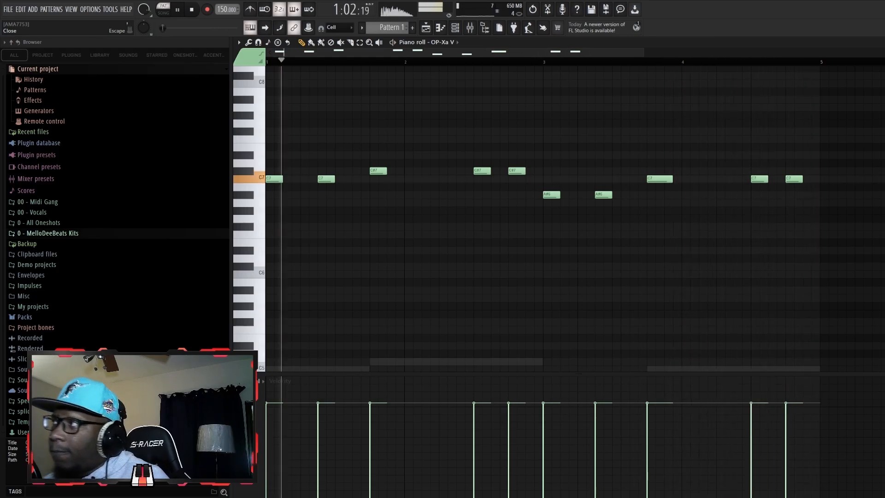
pyautogui.press('space')
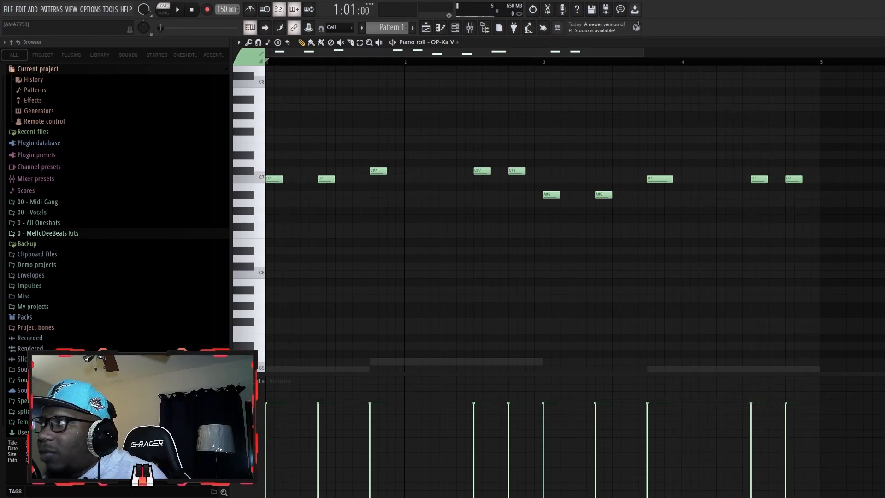
# Step: Add the Short String - Living MDB one-shot from the MelloDeeBeats Kits folder as a new channel below Piano - Deep Key 3
pyautogui.press('F7')
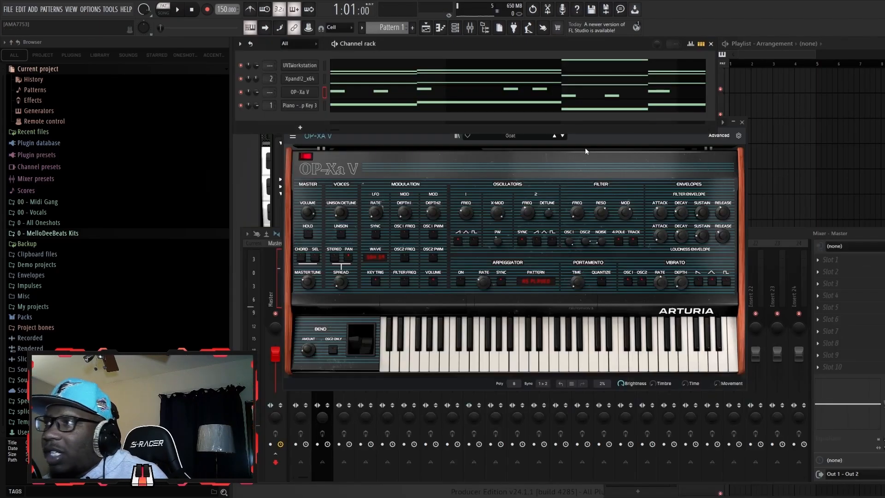
pyautogui.rightClick(316, 110)
pyautogui.moveTo(350, 178)
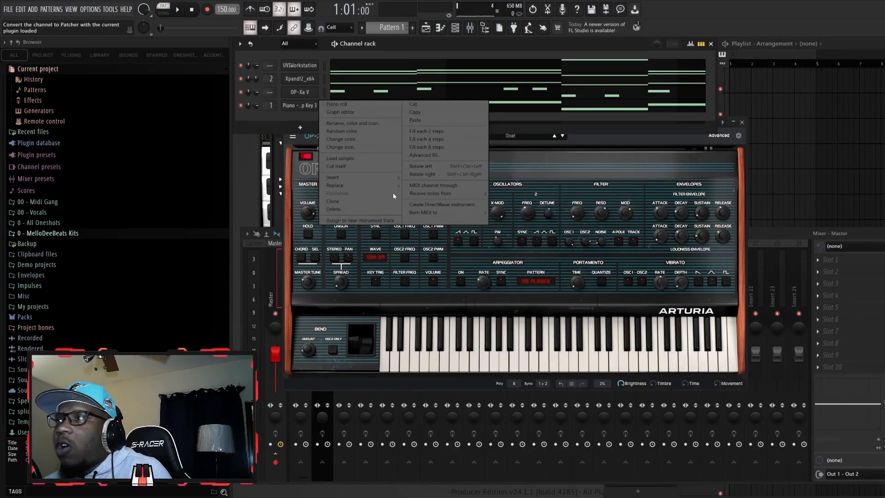
pyautogui.moveTo(392, 178)
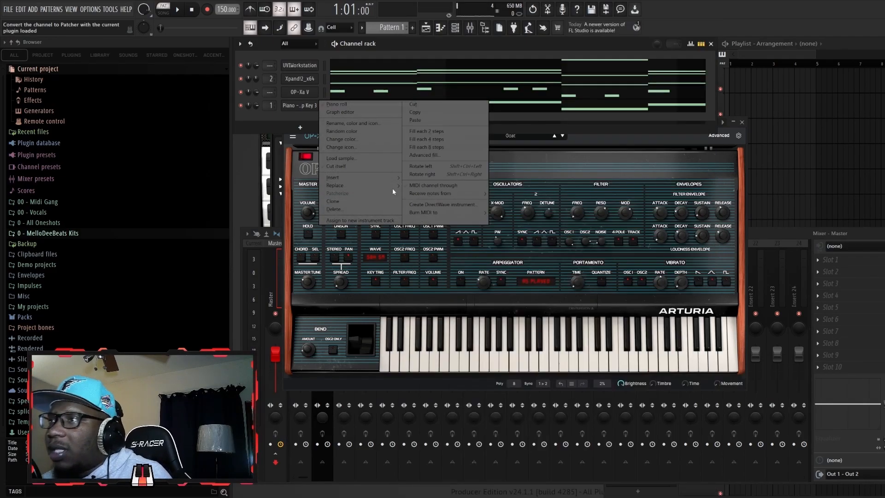
pyautogui.click(69, 232)
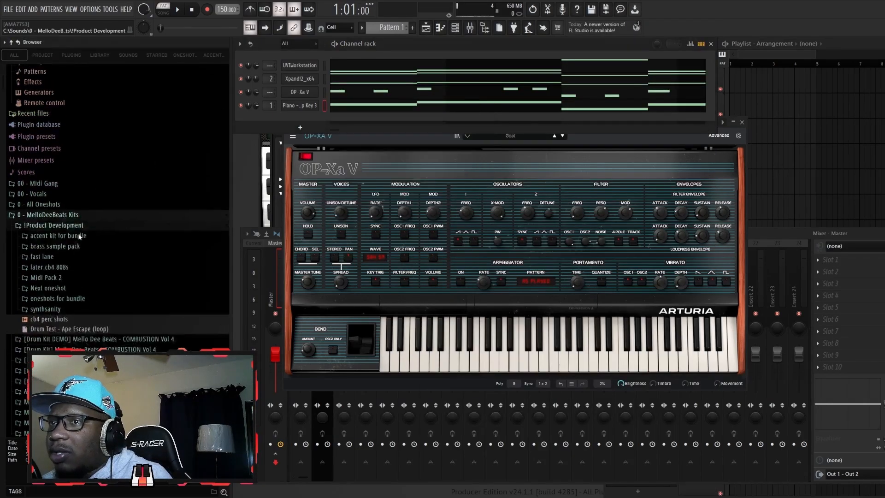
pyautogui.click(51, 243)
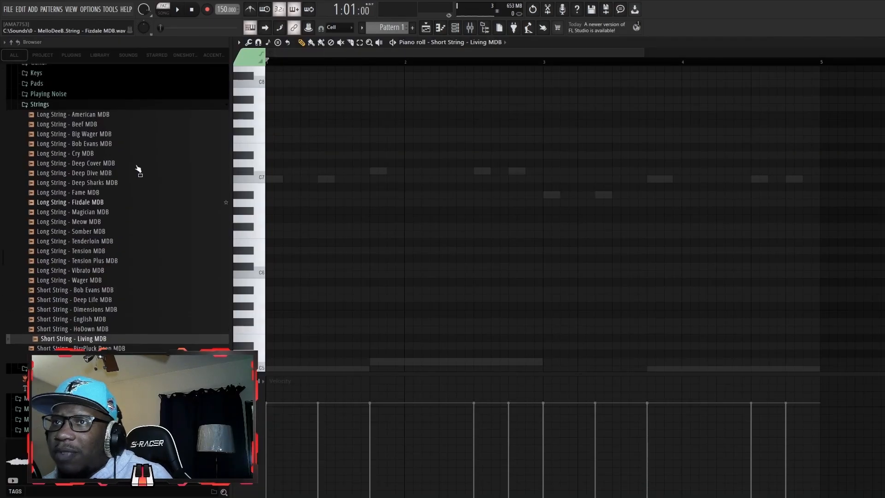
# Step: Audition the orchestral samples in the "oneshots for bundle" folder and replace the Short String channel's sample with Orch - Pizz 2
pyautogui.scroll(6, 136, 169)
pyautogui.scroll(4, 120, 147)
pyautogui.click(83, 143)
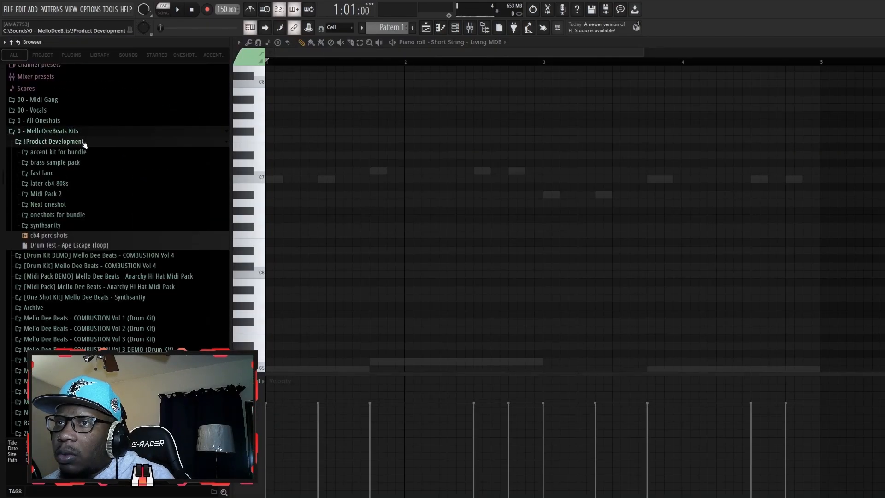
pyautogui.click(63, 216)
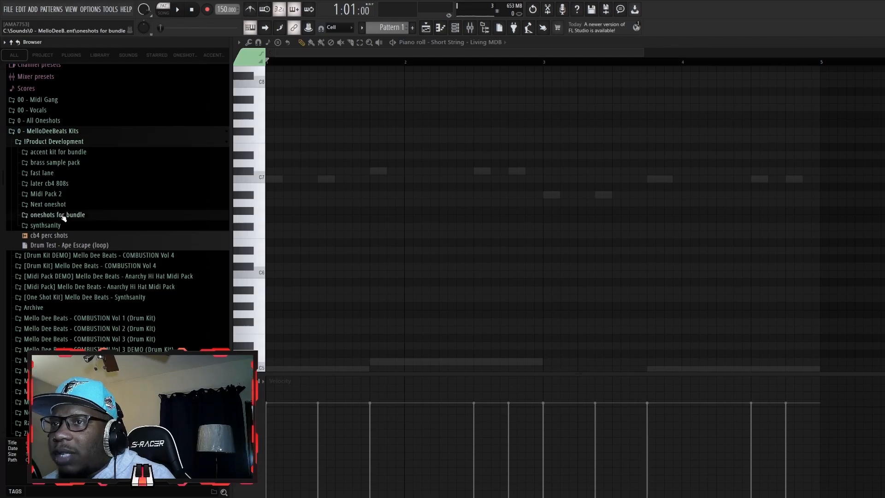
pyautogui.click(65, 235)
pyautogui.click(69, 254)
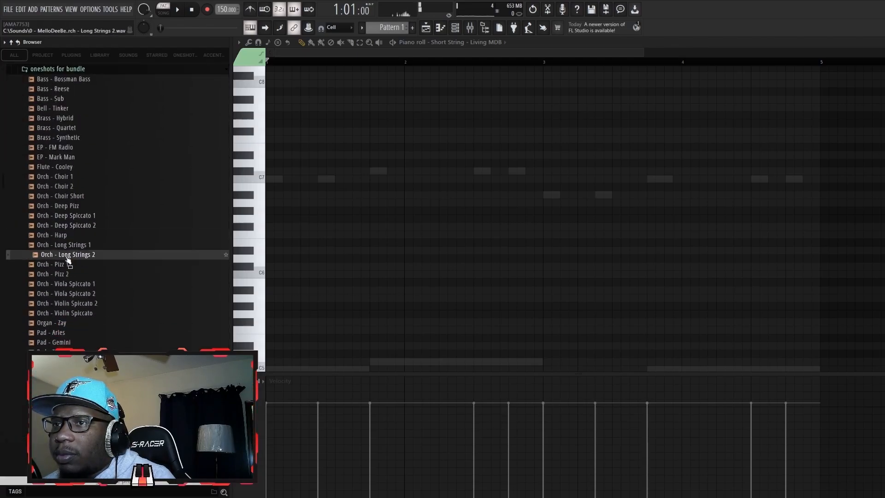
pyautogui.click(67, 266)
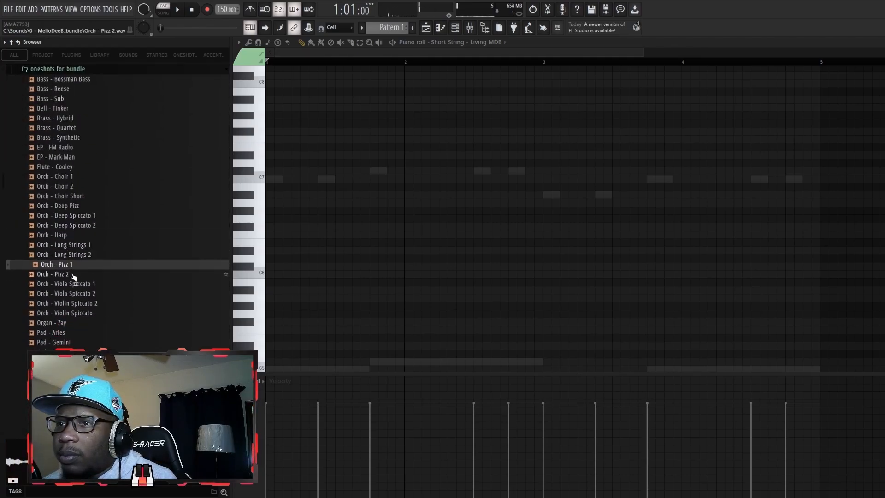
pyautogui.click(64, 274)
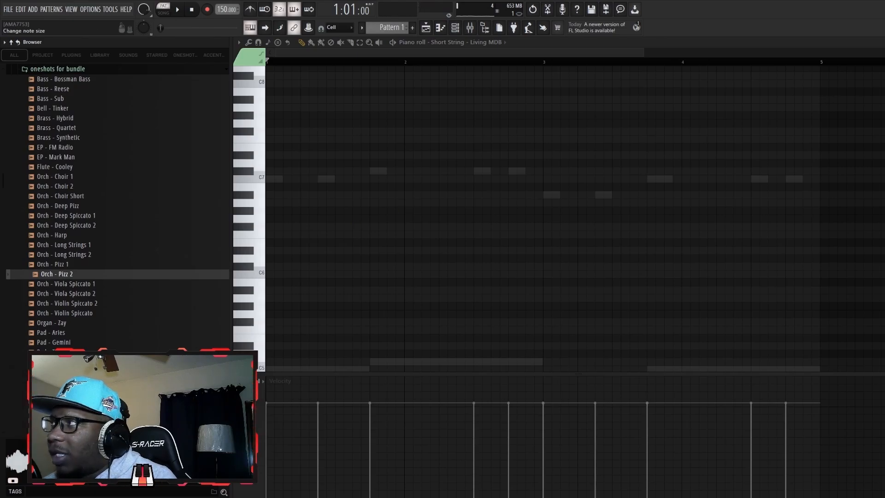
pyautogui.press('F7')
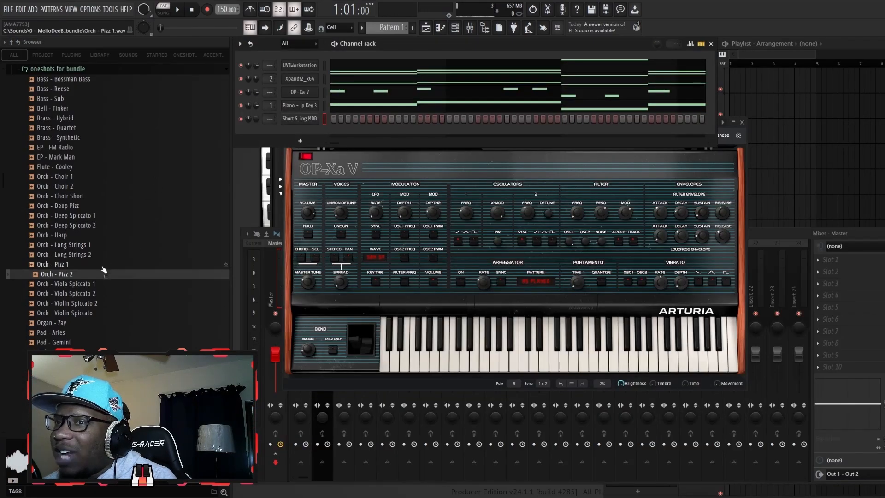
pyautogui.moveTo(96, 276); pyautogui.dragTo(322, 120)
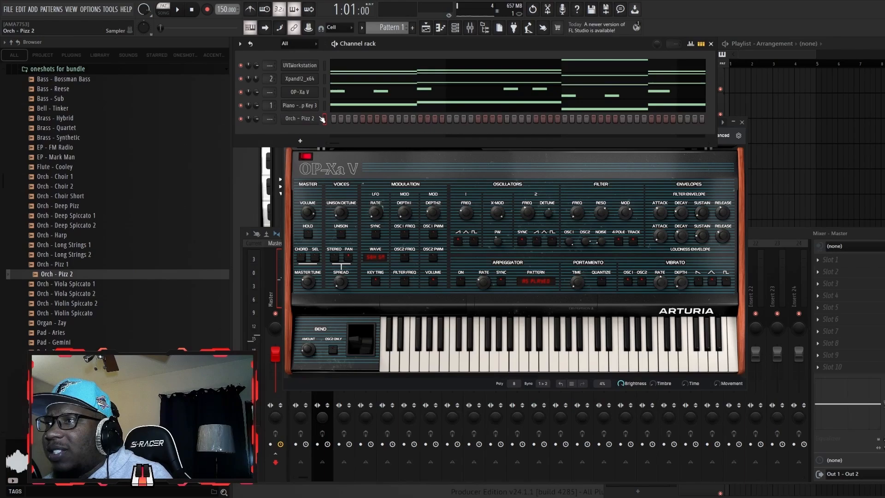
# Step: Fill the Orch - Pizz 2 piano roll with short stabs on C5, C#5 and A#4, and save the project
pyautogui.press('F7')
pyautogui.press('space')
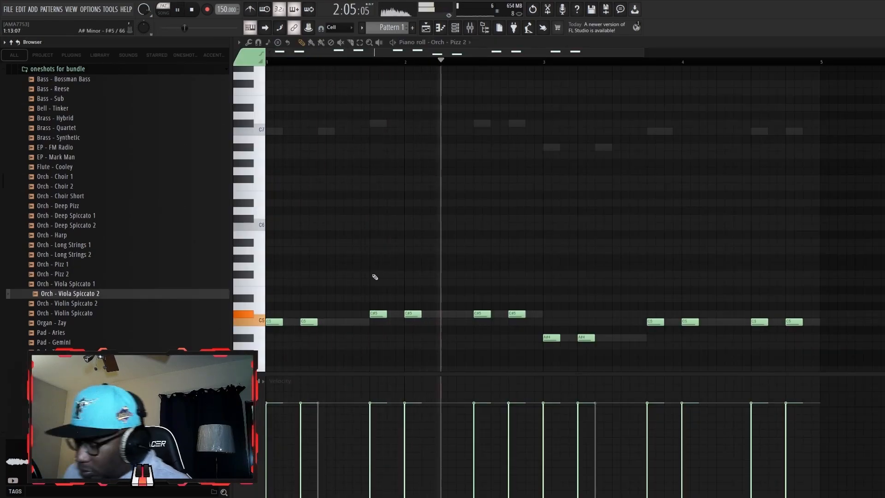
pyautogui.hotkey('ctrl', 's')
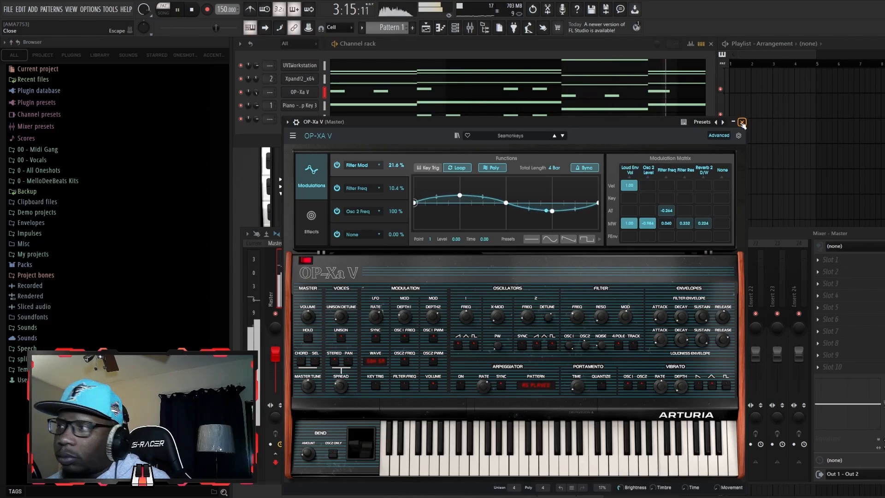
# Step: Close the OP-Xa V window, stop playback, and rearrange the workspace with the mixer moved up and the browser narrowed
pyautogui.click(741, 122)
pyautogui.press('space')
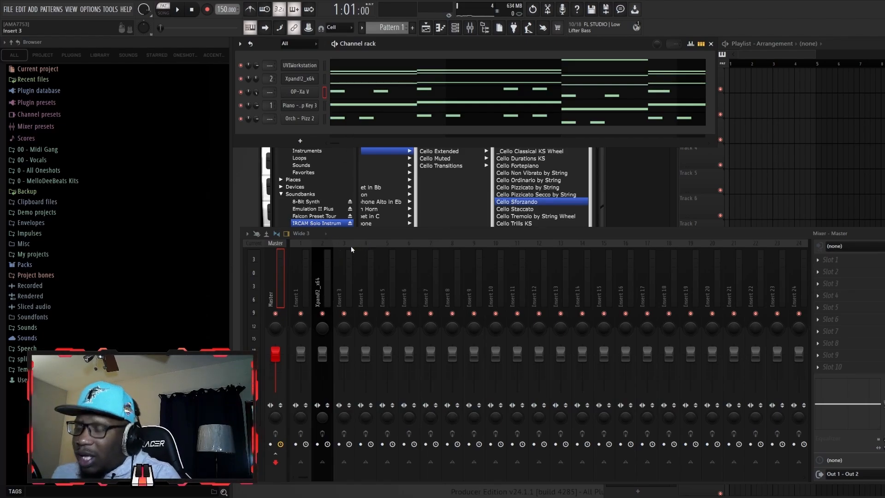
pyautogui.moveTo(371, 232); pyautogui.dragTo(364, 214)
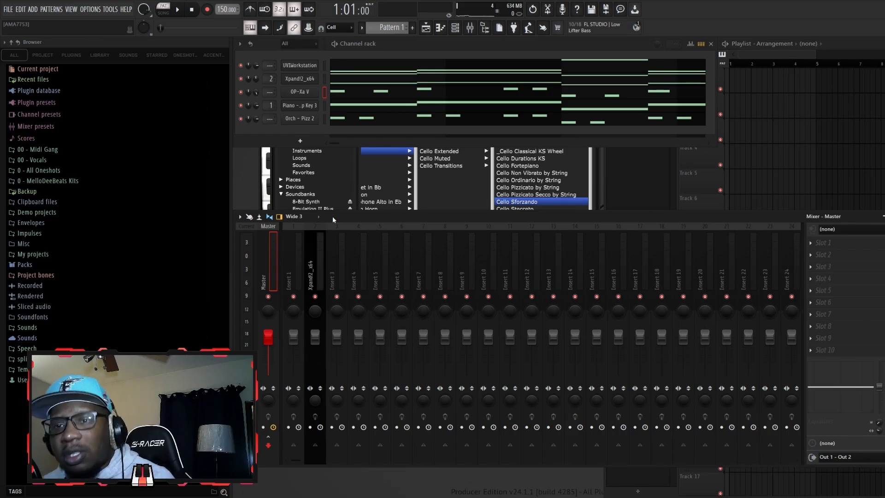
pyautogui.moveTo(333, 216); pyautogui.dragTo(388, 210)
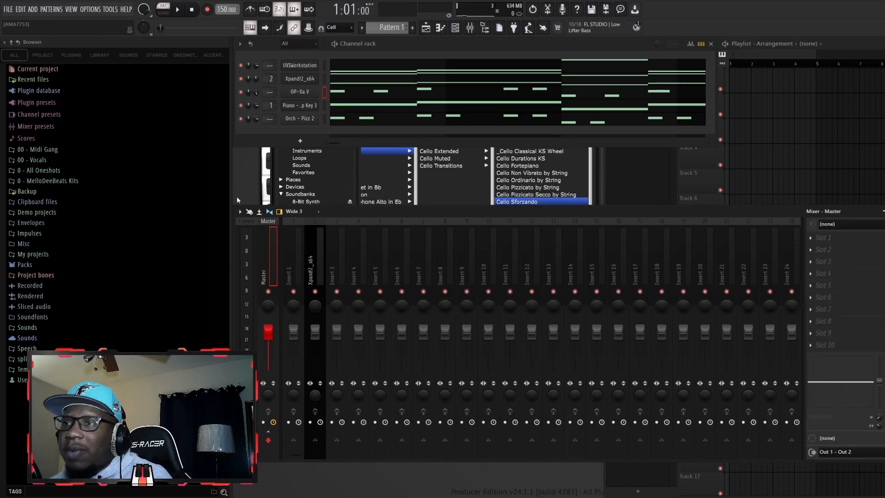
pyautogui.moveTo(231, 198); pyautogui.dragTo(181, 197)
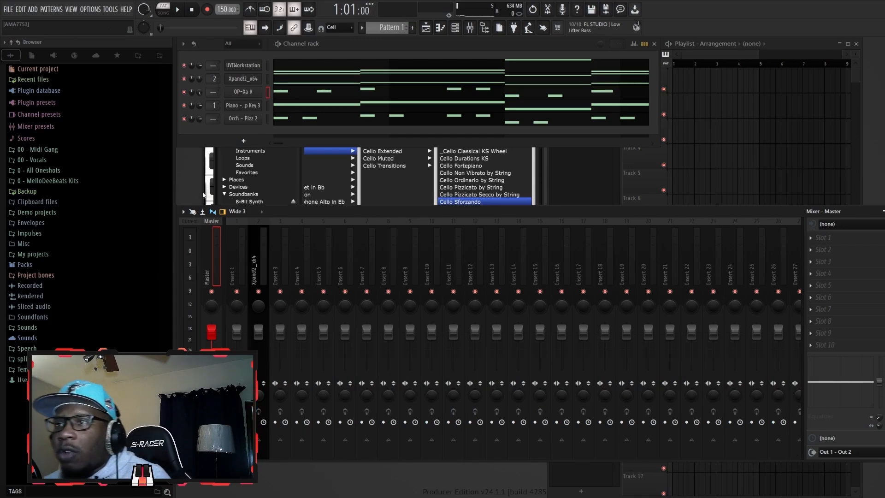
# Step: Route the OP-Xa V channel to mixer track Insert 3
pyautogui.rightClick(282, 221)
pyautogui.moveTo(333, 322)
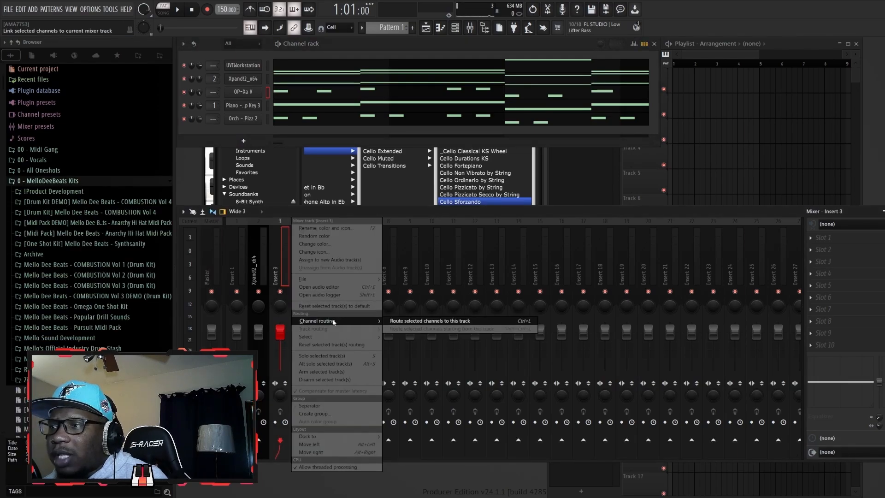
pyautogui.click(404, 321)
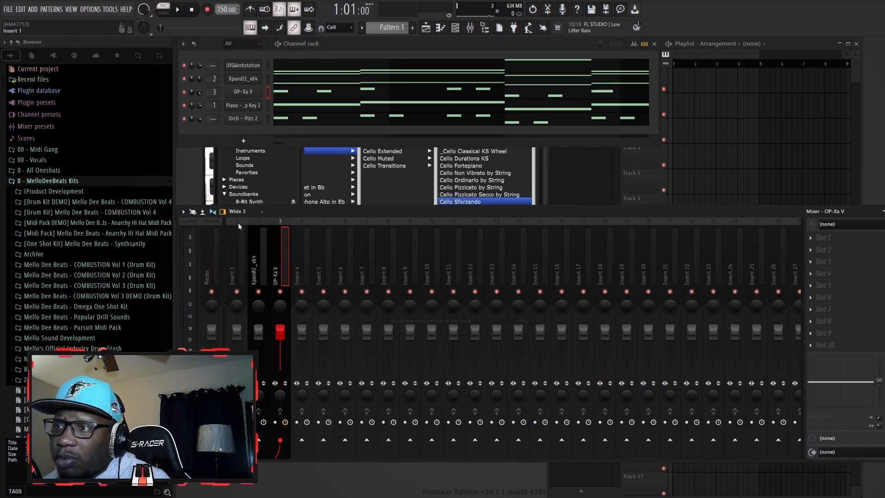
# Step: Select the Orch - Pizz 2 channel and route it to mixer track Insert 4
pyautogui.click(268, 120)
pyautogui.rightClick(307, 248)
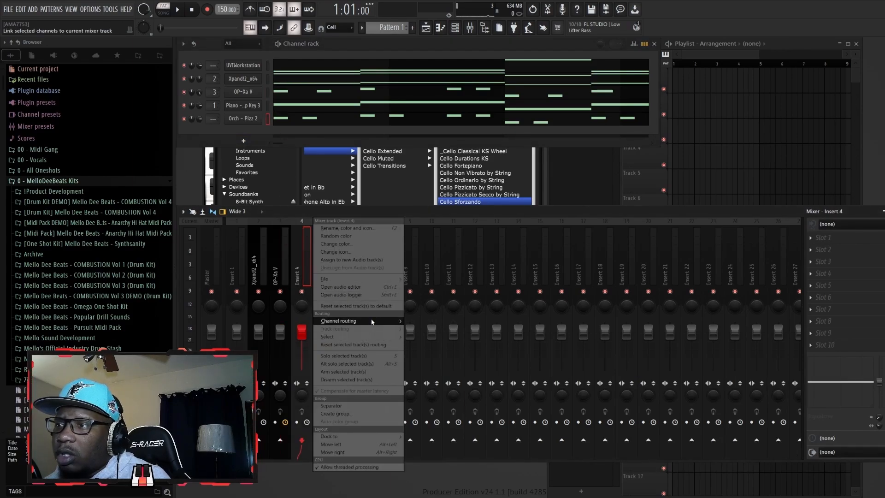
pyautogui.moveTo(364, 320)
pyautogui.click(433, 321)
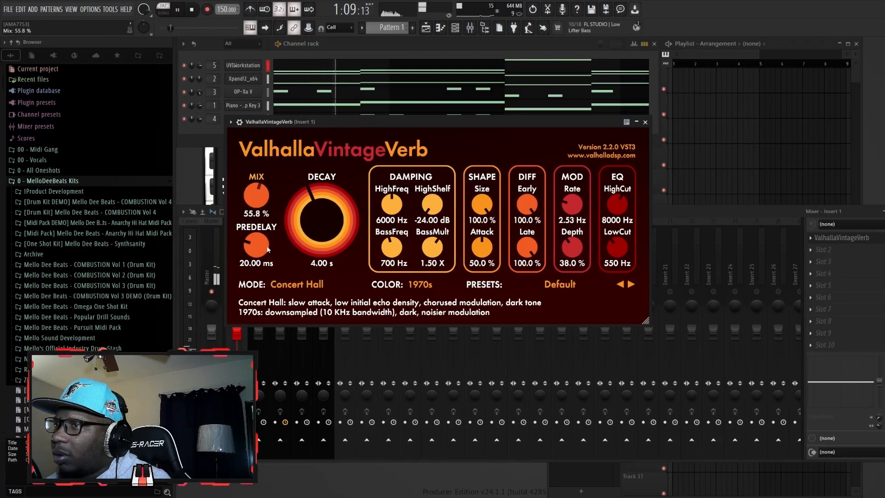
# Step: Adjust the VintageVerb mix on Insert 1, then set the Xpand!2 track's VintageVerb to the 1980s color and raise its mix
pyautogui.moveTo(261, 197); pyautogui.dragTo(263, 205)
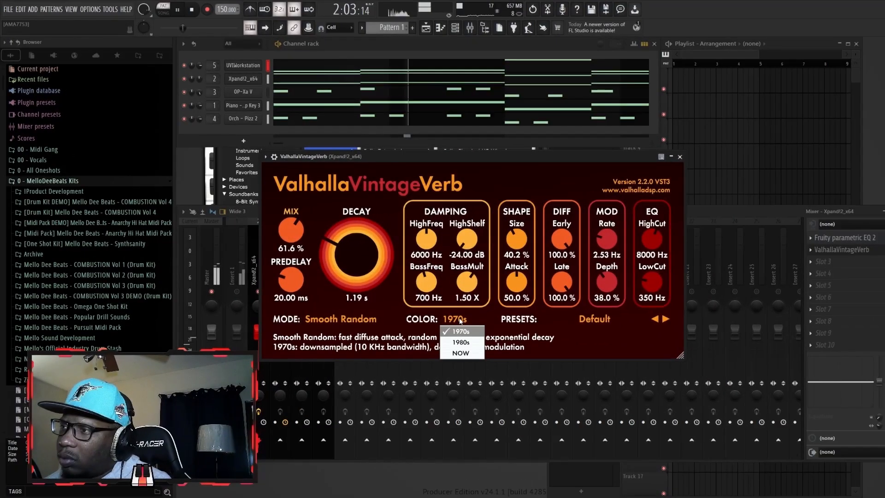
pyautogui.click(461, 341)
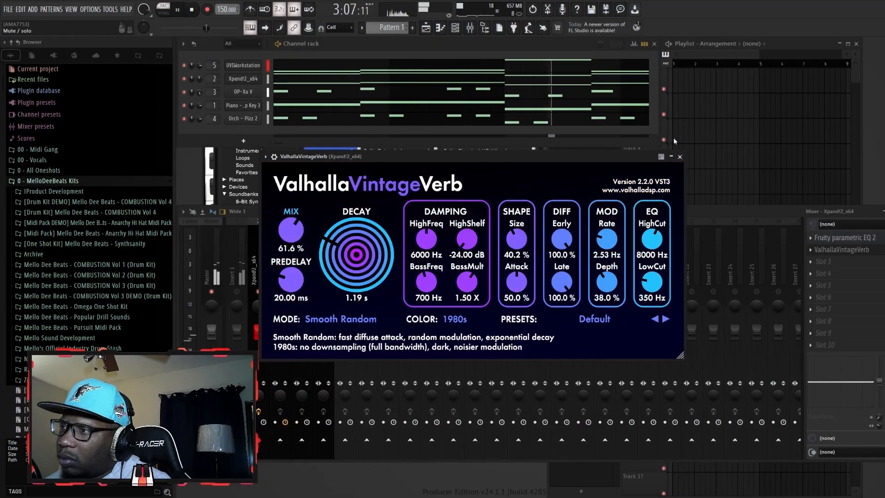
pyautogui.moveTo(301, 232); pyautogui.dragTo(305, 217)
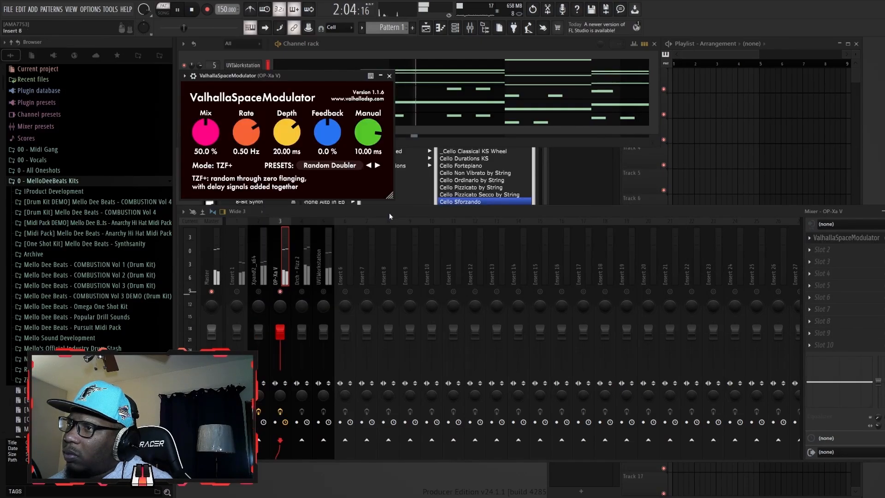
# Step: On the OP-Xa V track, advance the SpaceModulator preset, add kHs Ensemble and ValhallaSupermassive, and set the Supermassive mix to 34%
pyautogui.click(377, 165)
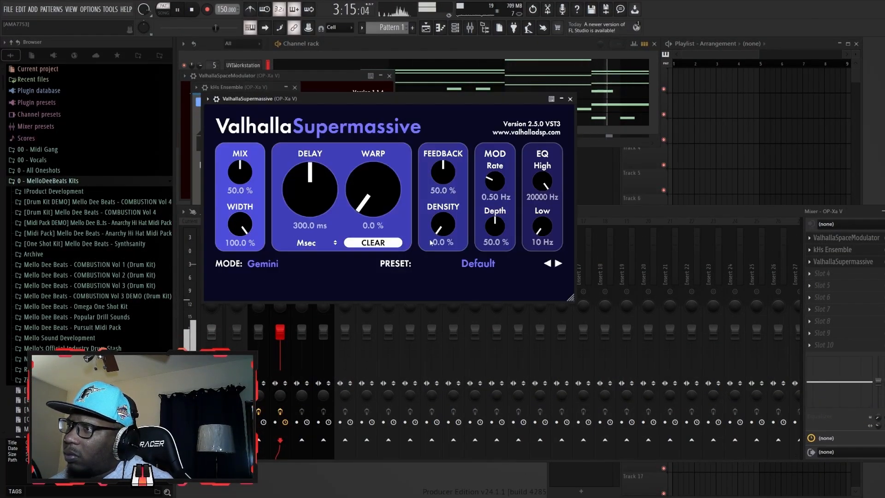
pyautogui.moveTo(239, 175); pyautogui.dragTo(236, 195)
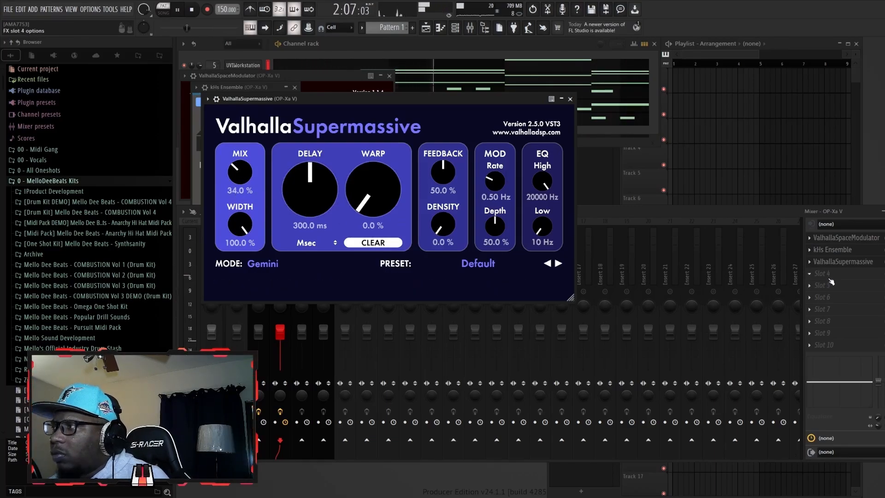
pyautogui.click(192, 11)
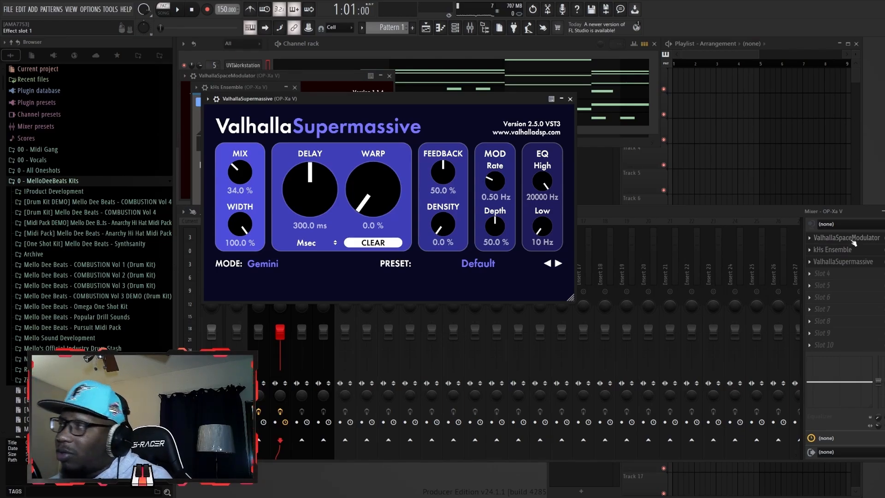
pyautogui.click(856, 254)
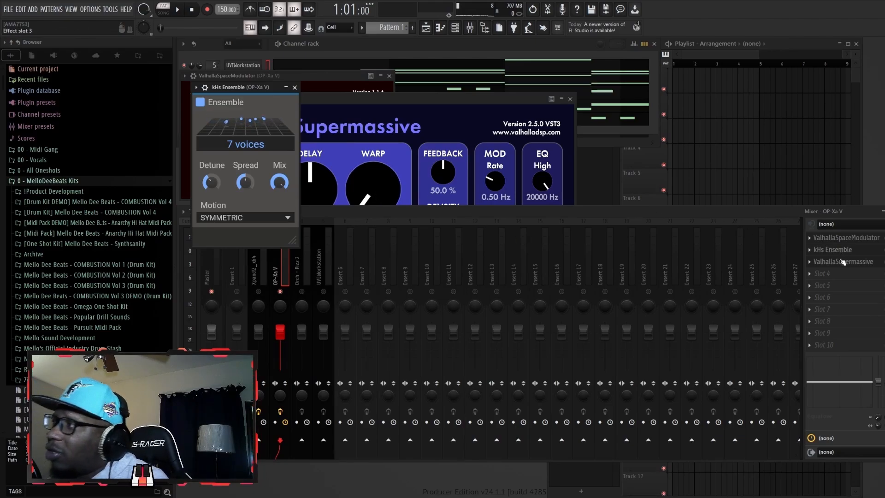
# Step: Add Fruity Parametric EQ 2 to the OP-Xa V track, cutting the mids with band 5 and rolling off the lows with band 1
pyautogui.click(837, 273)
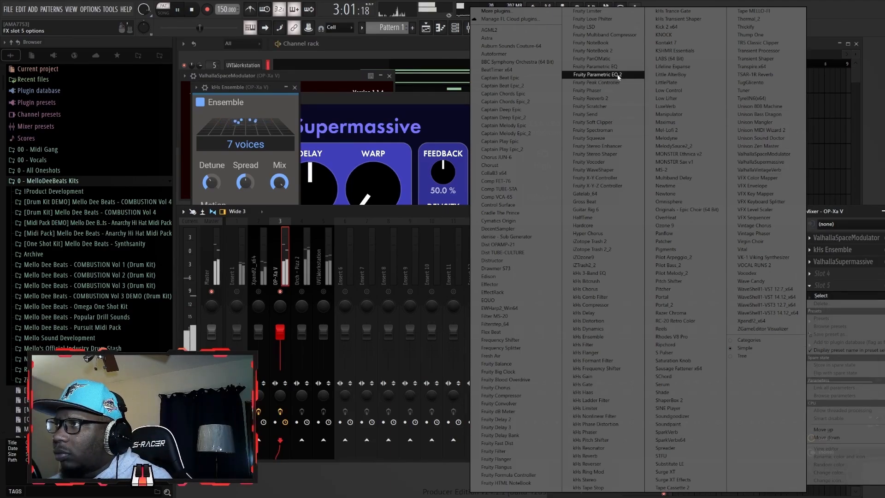
pyautogui.click(618, 77)
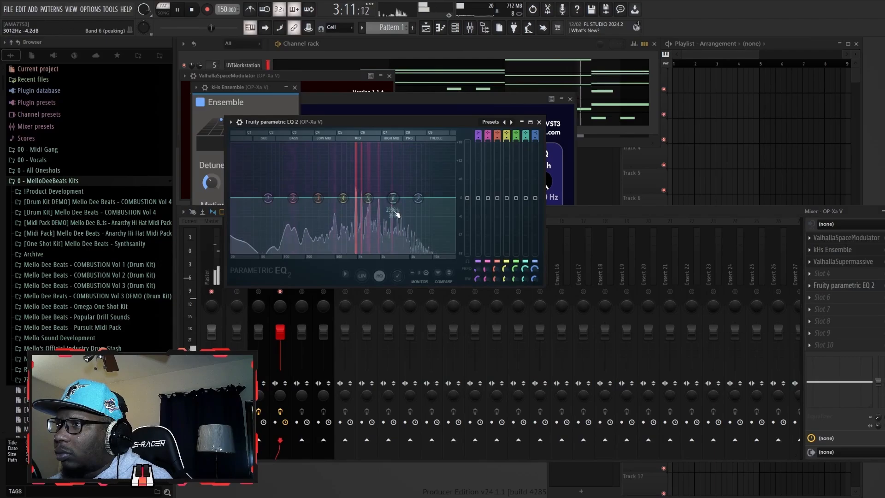
pyautogui.moveTo(369, 199); pyautogui.dragTo(358, 224)
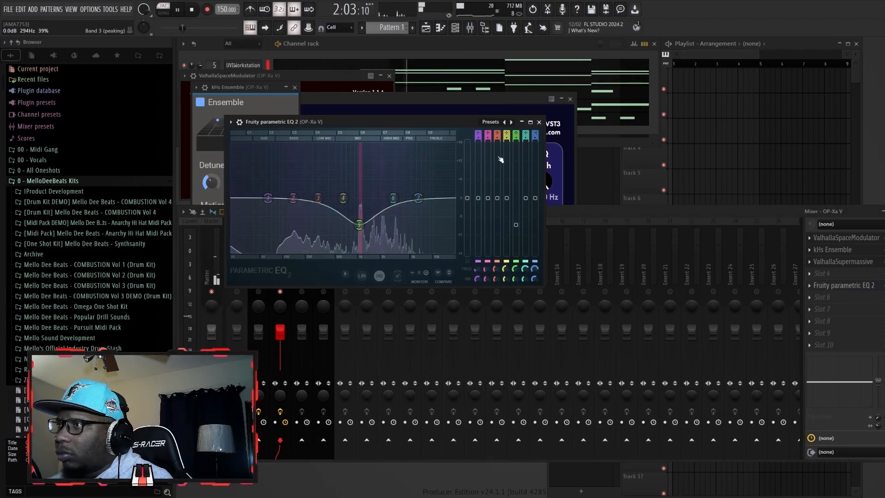
pyautogui.moveTo(477, 134); pyautogui.dragTo(478, 139)
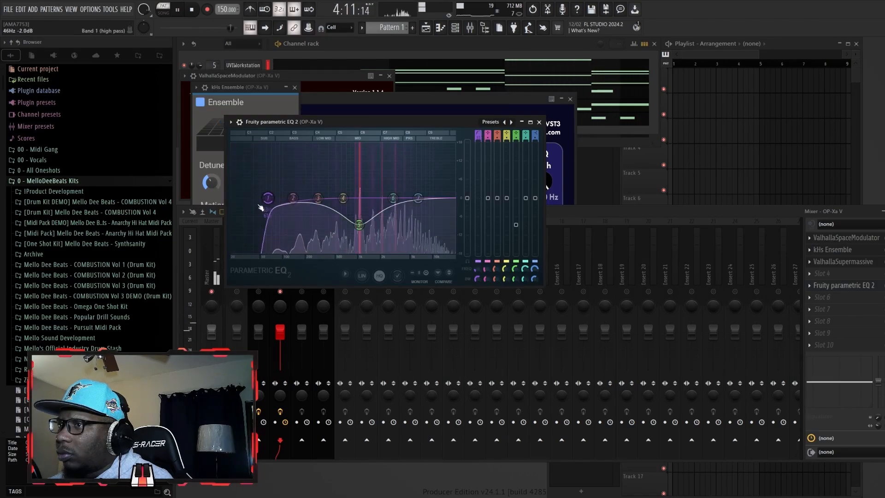
pyautogui.moveTo(267, 198); pyautogui.dragTo(319, 198)
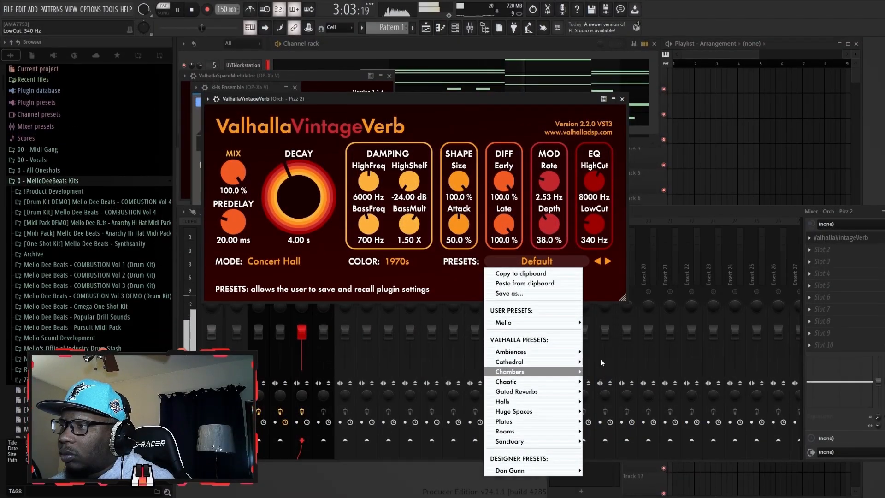
# Step: Load the Small Chamber1 preset in the Orch - Pizz 2 track's VintageVerb, with mix at 61.9% and decay at 0.95 s
pyautogui.click(700, 392)
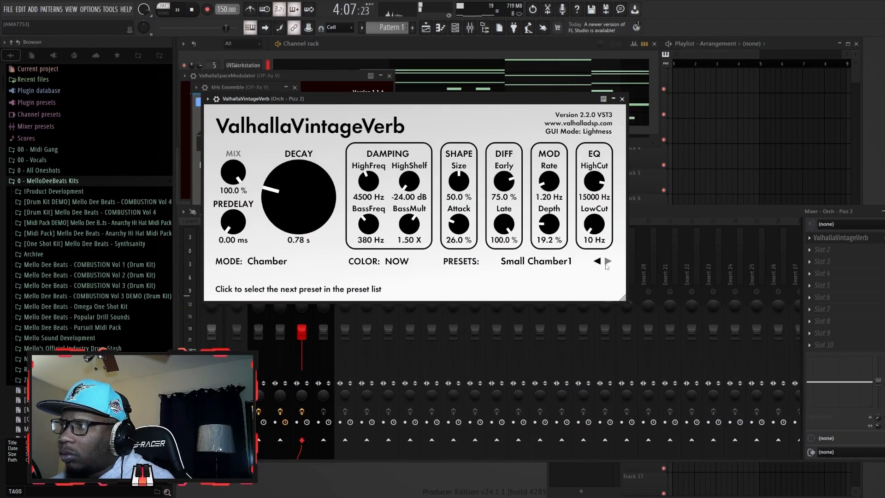
pyautogui.moveTo(233, 173); pyautogui.dragTo(225, 221)
pyautogui.moveTo(278, 204); pyautogui.dragTo(278, 202)
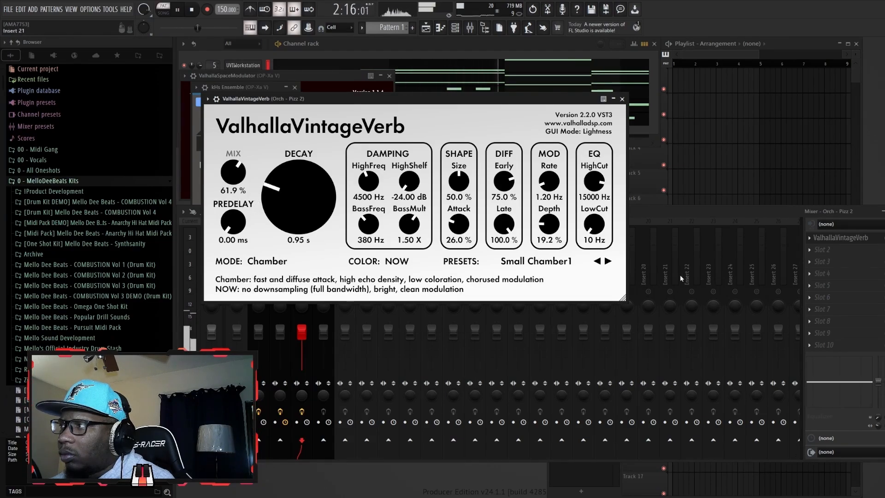
# Step: Set up VintageVerb on the UVIWorkstation track with a LowCut of 370 Hz and a reduced mix
pyautogui.click(874, 247)
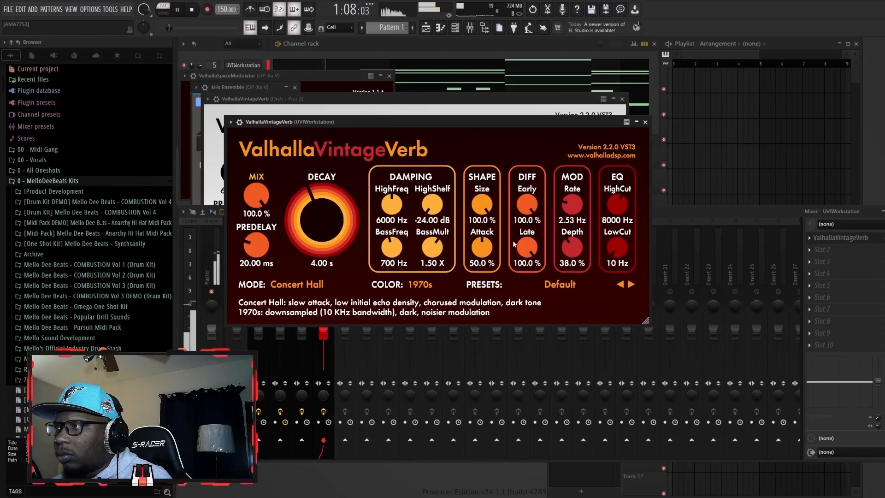
pyautogui.moveTo(621, 261); pyautogui.dragTo(611, 233)
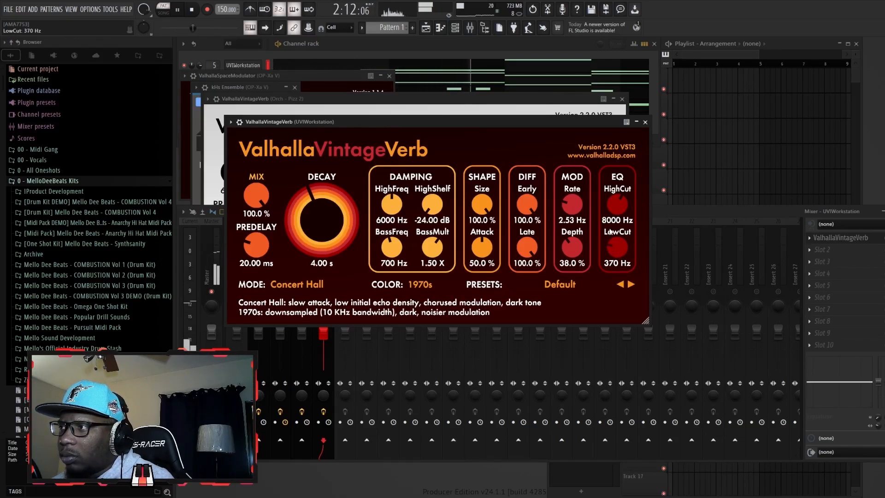
pyautogui.moveTo(260, 198); pyautogui.dragTo(261, 257)
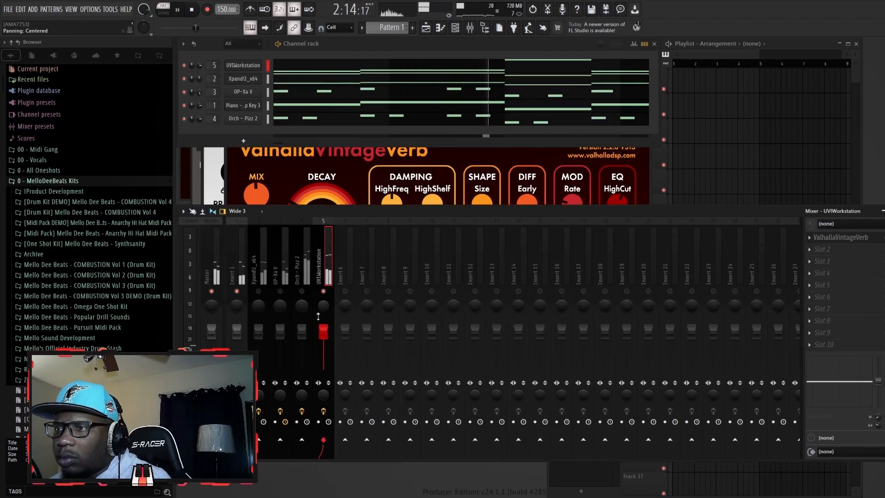
# Step: Lower the mixer faders: UVIWorkstation to -5.2 dB, Xpand!2 to -4.3 dB, OP-Xa V to -5.0 dB and Orch - Pizz 2 to -4.0 dB
pyautogui.moveTo(318, 316); pyautogui.dragTo(318, 326)
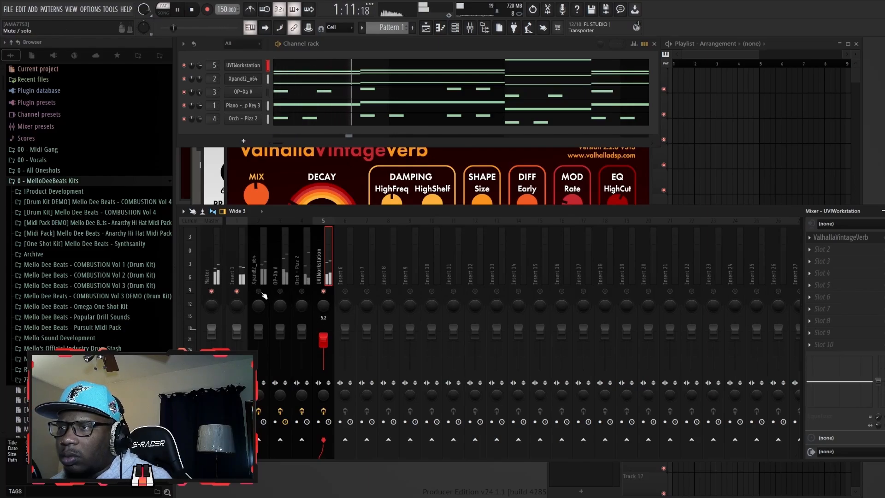
pyautogui.moveTo(259, 330); pyautogui.dragTo(259, 339)
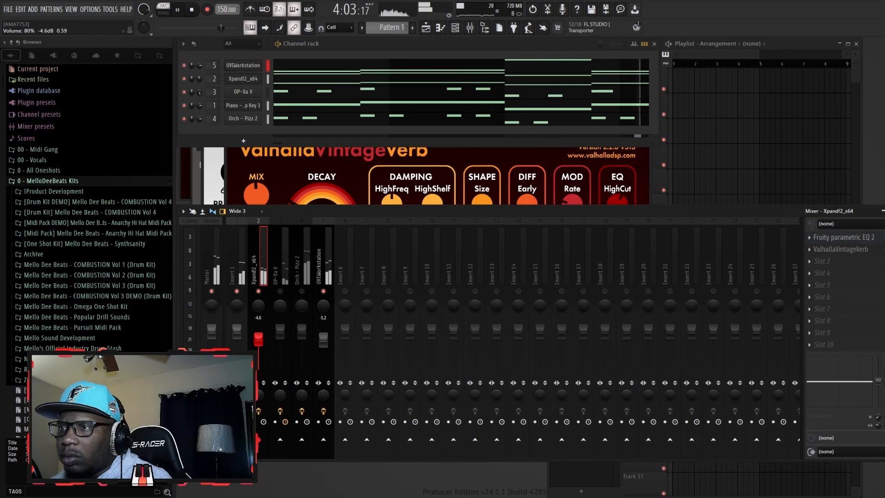
pyautogui.moveTo(280, 334); pyautogui.dragTo(280, 345)
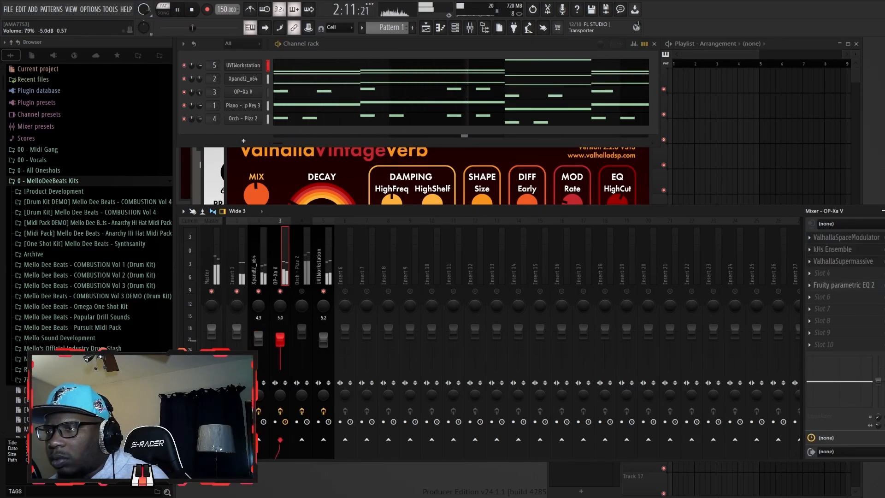
pyautogui.moveTo(299, 330); pyautogui.dragTo(302, 337)
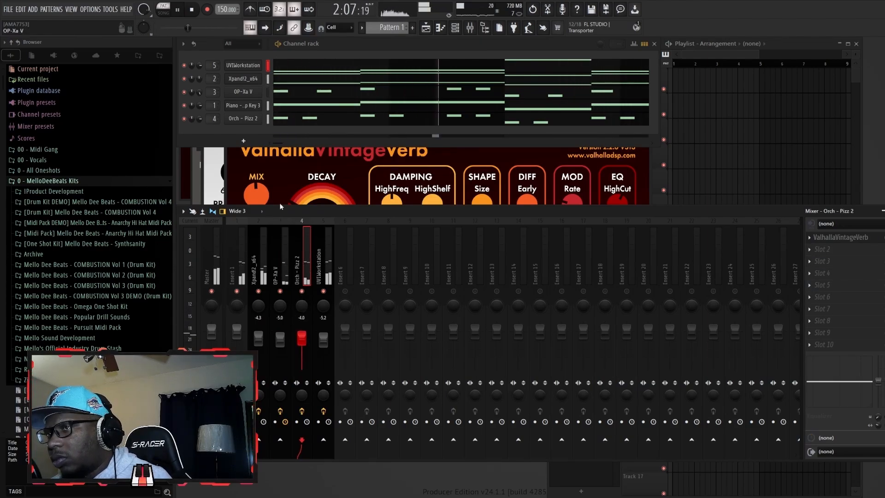
# Step: Reset the piano channel's panning, adjust the panning of the UVIWorkstation and Xpand!2 channels, and play the pattern to check the balance
pyautogui.rightClick(193, 109)
pyautogui.click(206, 111)
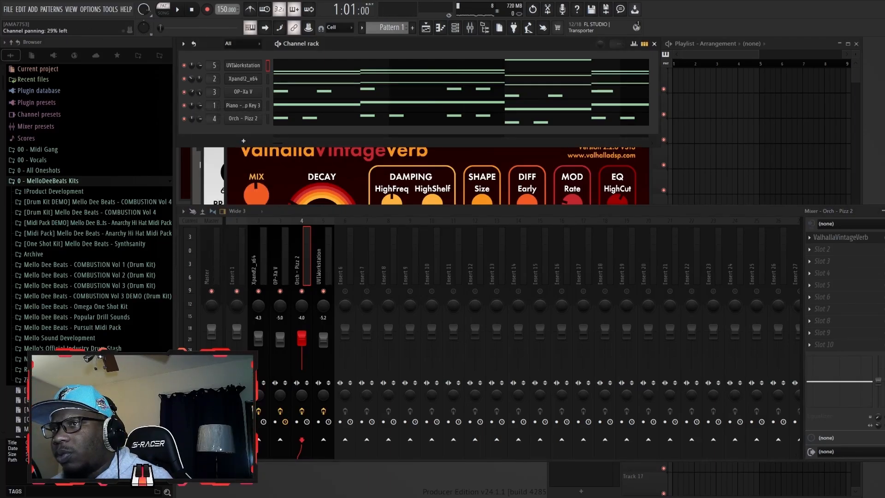
pyautogui.moveTo(192, 66); pyautogui.dragTo(192, 60)
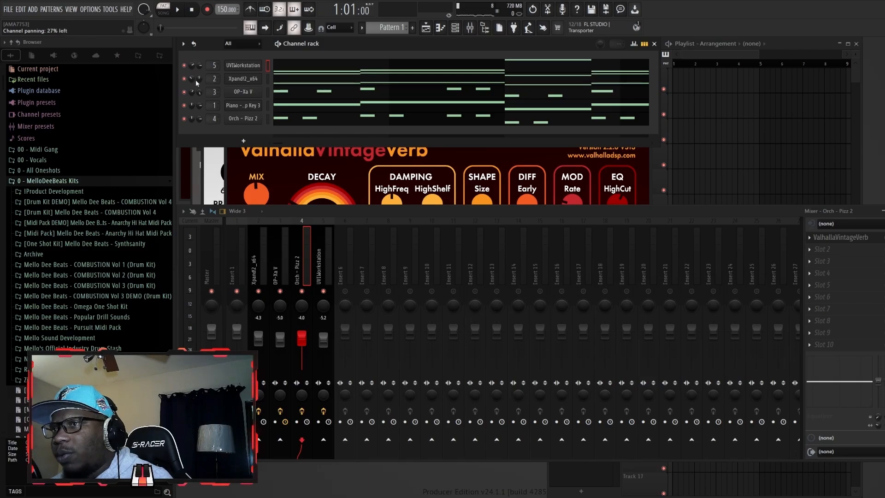
pyautogui.press('space')
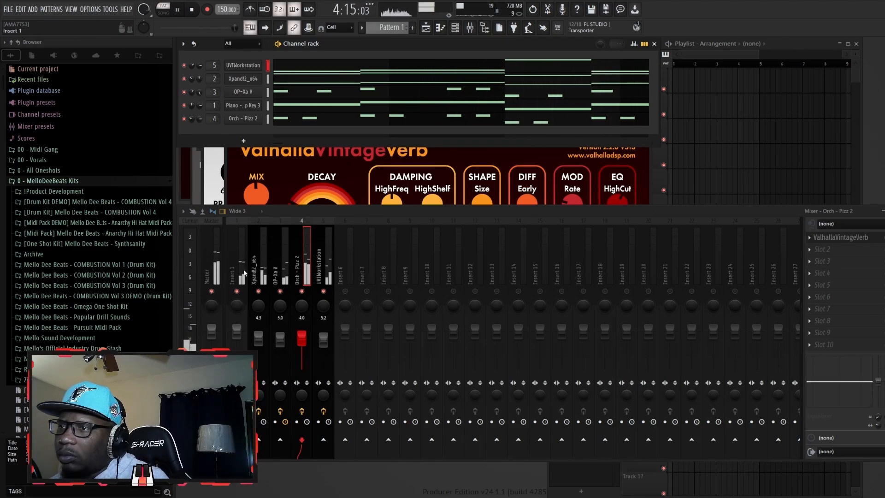
pyautogui.press('space')
# Step: Select mixer tracks 1 to 5, from Insert 1 through UVIWorkstation, and route them only to Insert 6
pyautogui.moveTo(240, 272); pyautogui.dragTo(320, 280)
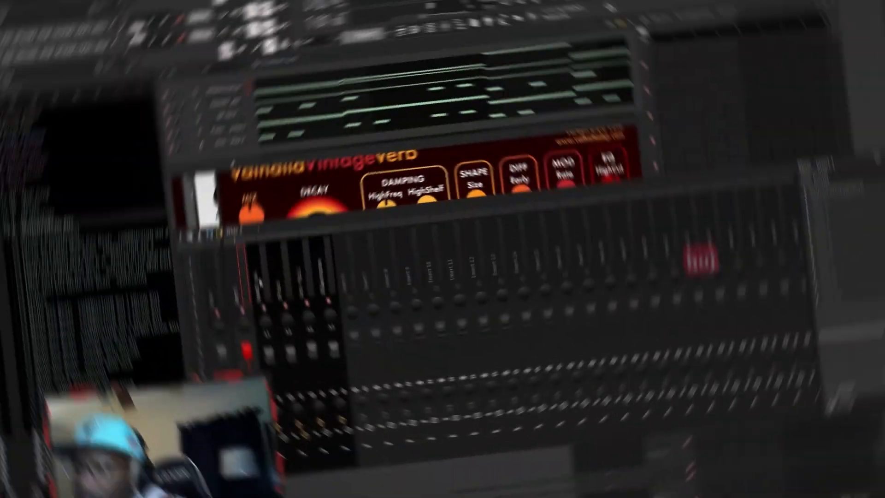
pyautogui.click(240, 269)
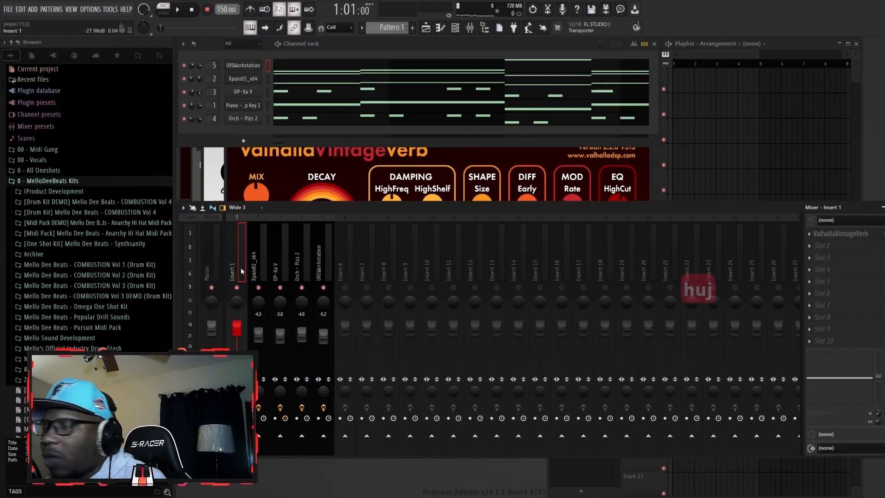
pyautogui.click(241, 268)
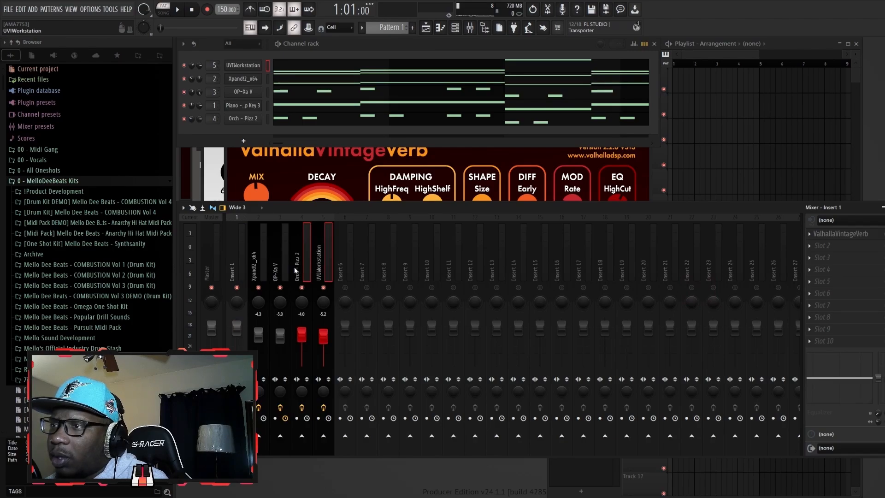
pyautogui.keyDown('shift'); pyautogui.click(240, 271); pyautogui.keyUp('shift')
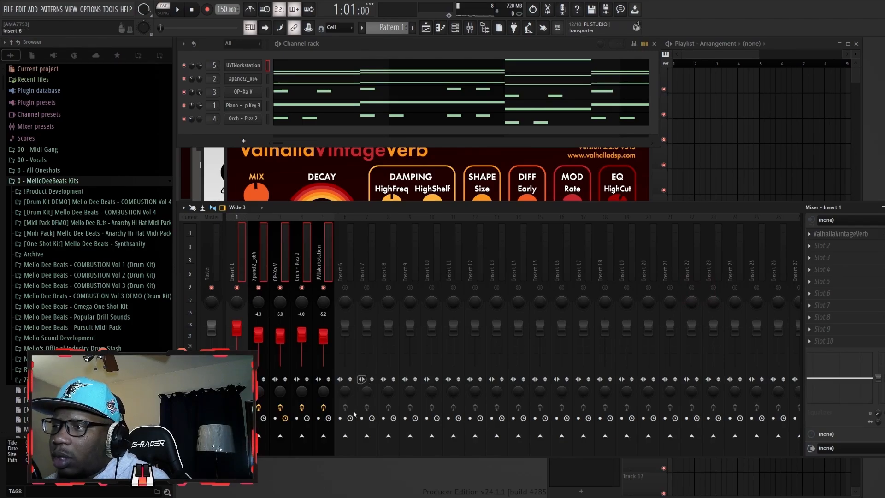
pyautogui.rightClick(351, 437)
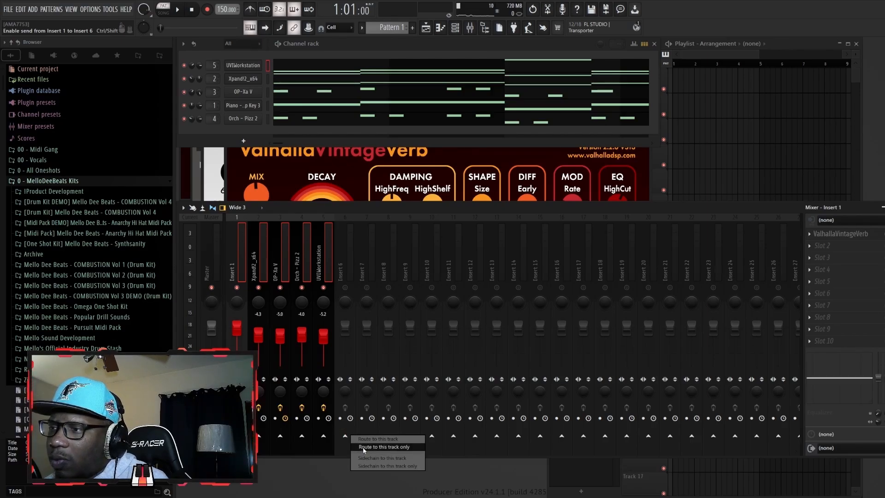
pyautogui.click(364, 447)
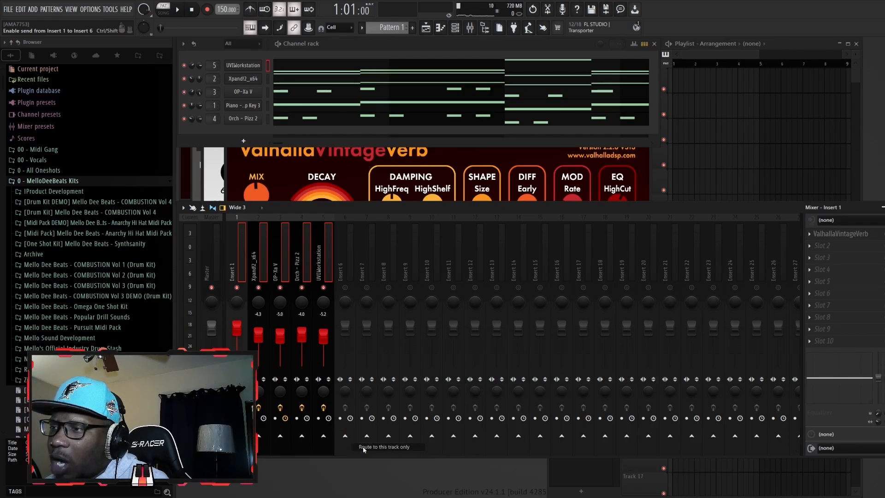
# Step: Rename mixer track Insert 6 as Melody Bus
pyautogui.rightClick(347, 259)
pyautogui.click(372, 225)
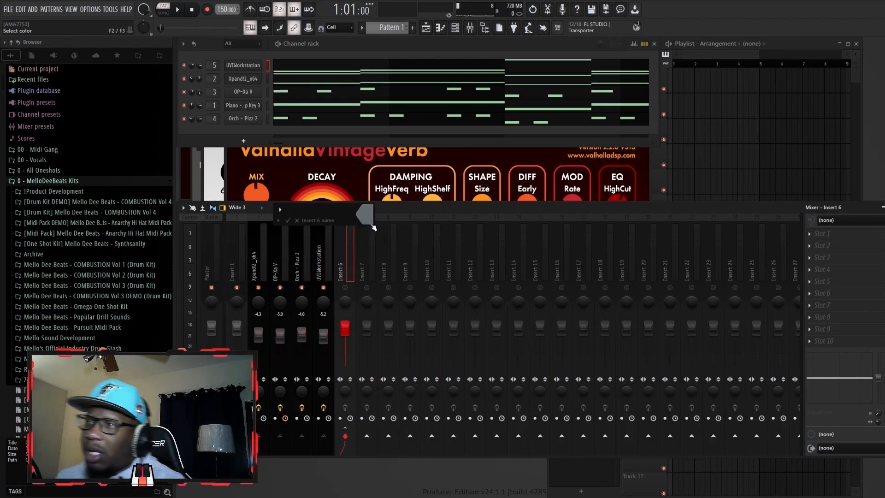
pyautogui.write('Melody Bus')
pyautogui.press('Return')
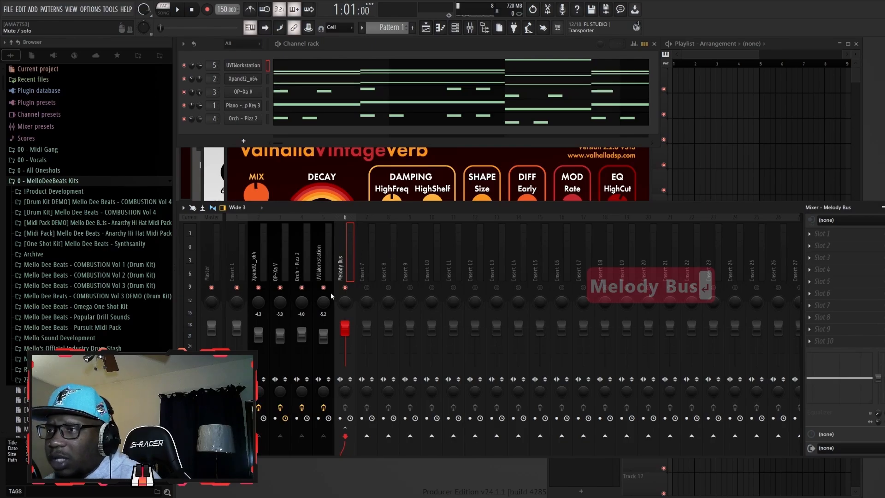
# Step: Try lowering the Melody Bus fader to -2.8 dB during playback, reset its volume, and stop playback
pyautogui.press('space')
pyautogui.moveTo(346, 330); pyautogui.dragTo(346, 336)
pyautogui.rightClick(346, 333)
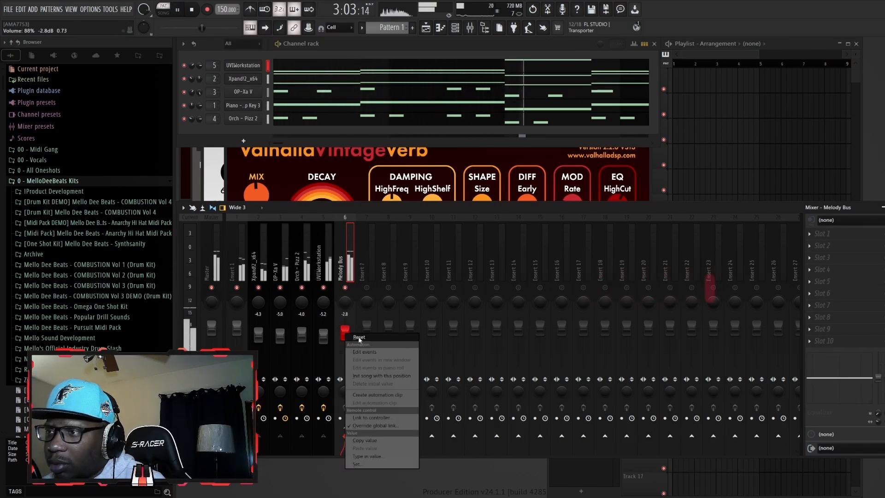
pyautogui.click(358, 337)
pyautogui.press('space')
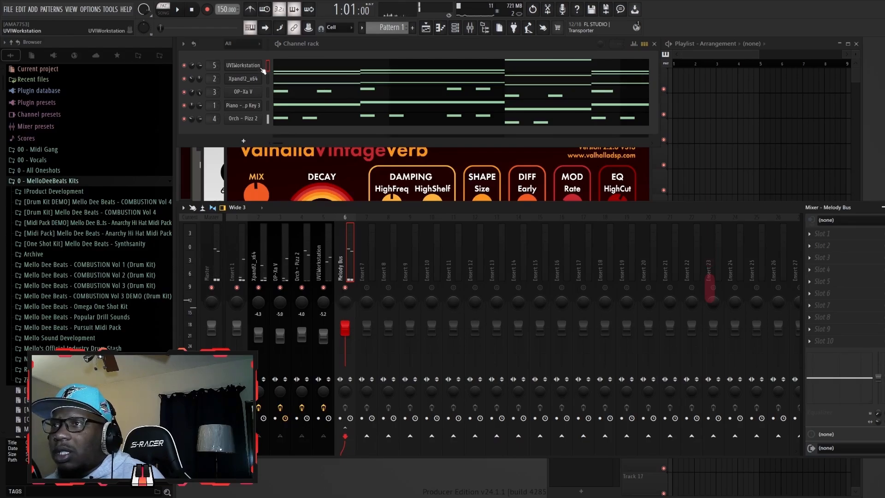
pyautogui.click(246, 44)
pyautogui.click(248, 55)
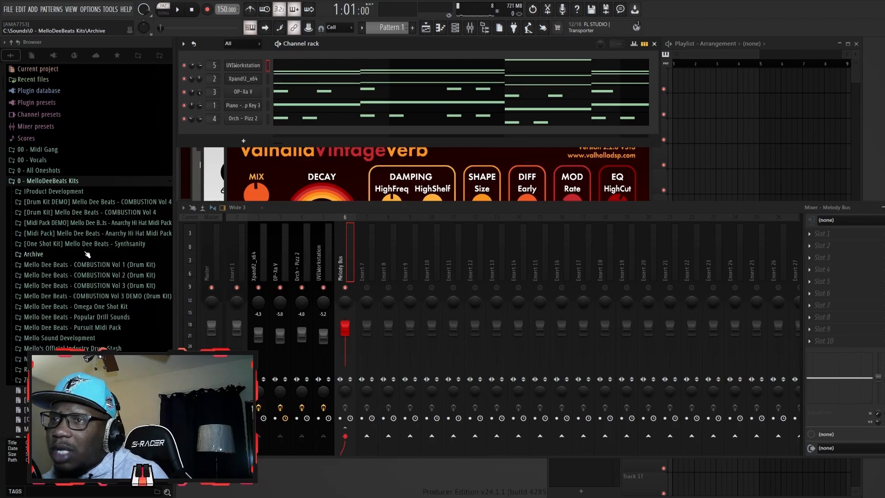
# Step: Audition the 808s in the [Drum Kit] Mello Dee Beats - COMBUSTION Vol 4 folder and load MDB_CB4 Generic 808 3
pyautogui.click(111, 213)
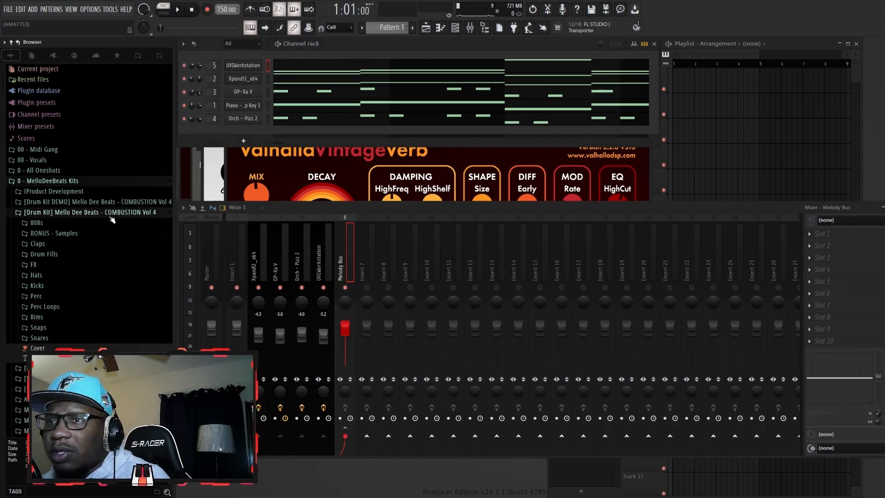
pyautogui.click(37, 222)
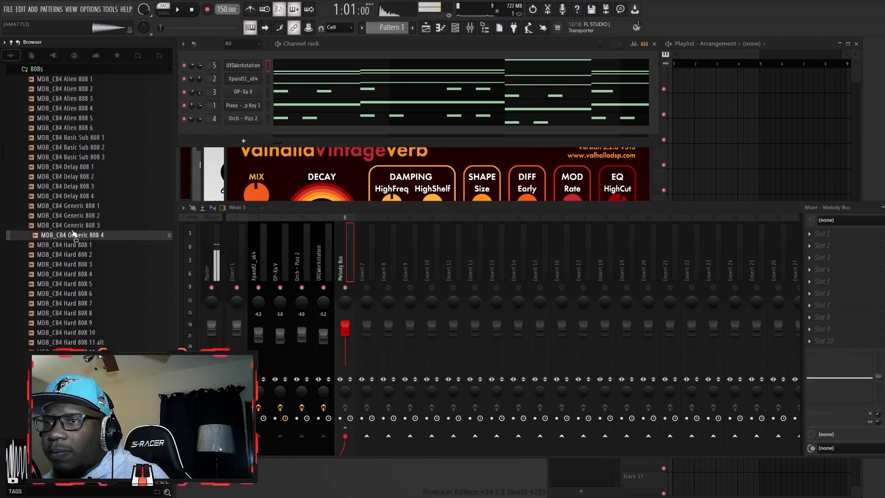
pyautogui.click(78, 215)
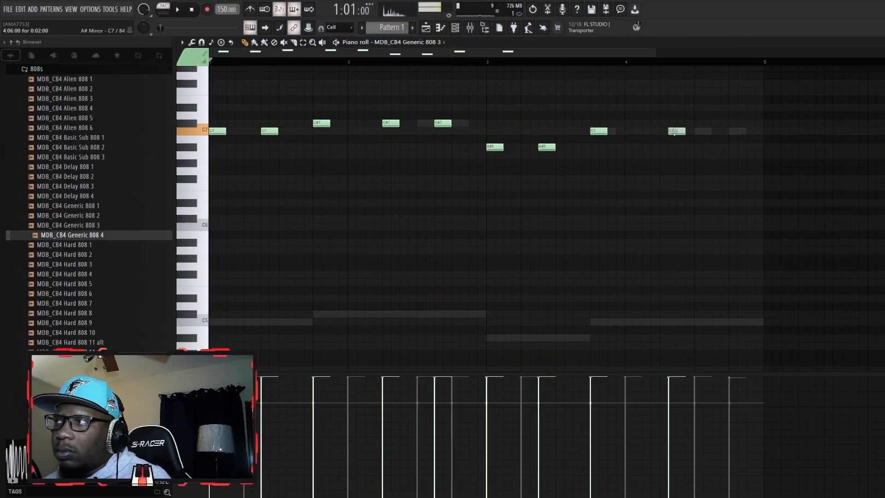
# Step: Finish the 808 melody with a last C note late in bar 4, play it, and transpose the whole part down two octaves
pyautogui.click(718, 133)
pyautogui.press('space')
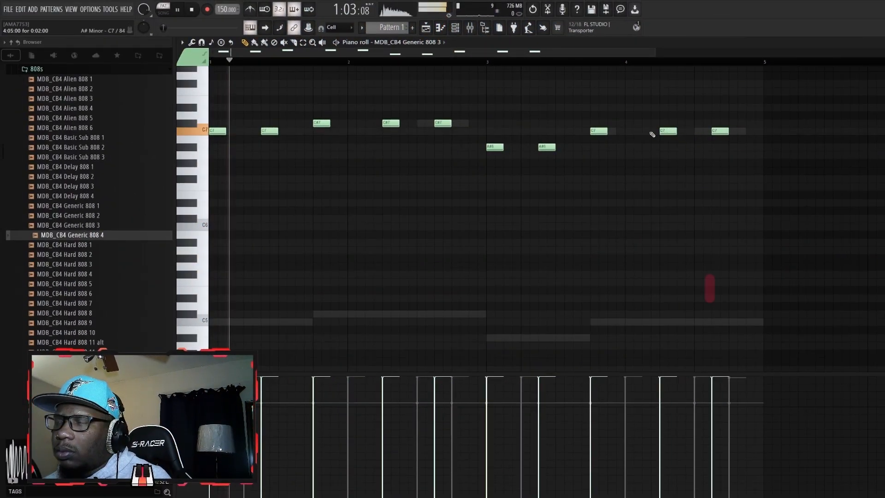
pyautogui.hotkey('ctrl', 'Down')
pyautogui.hotkey('ctrl', 'Down')
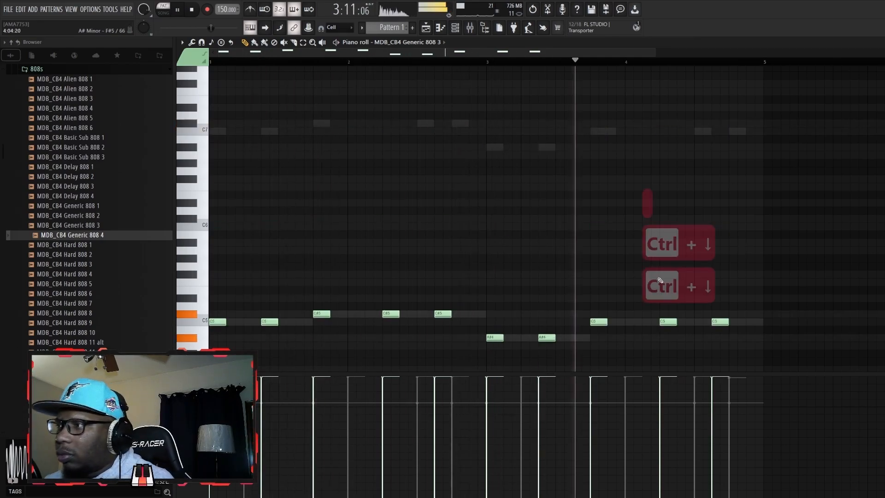
# Step: Set the MDB_CB4 Generic 808 3 channel to cut itself
pyautogui.click(883, 42)
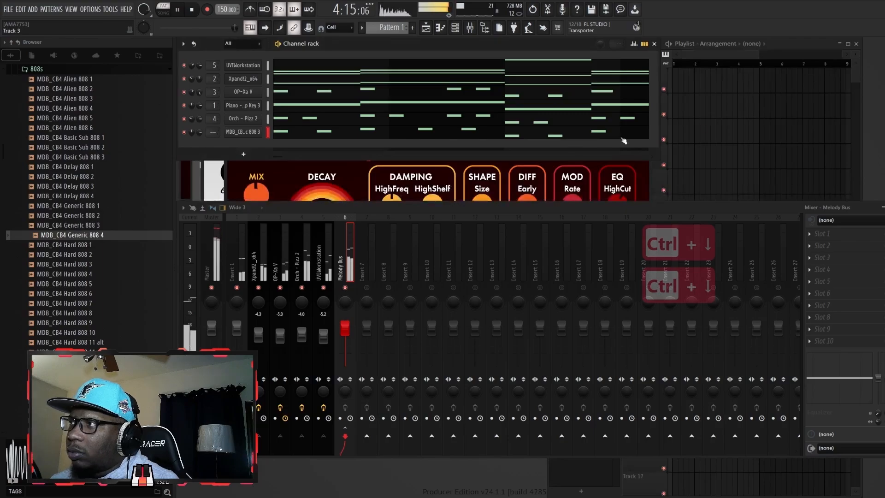
pyautogui.rightClick(252, 133)
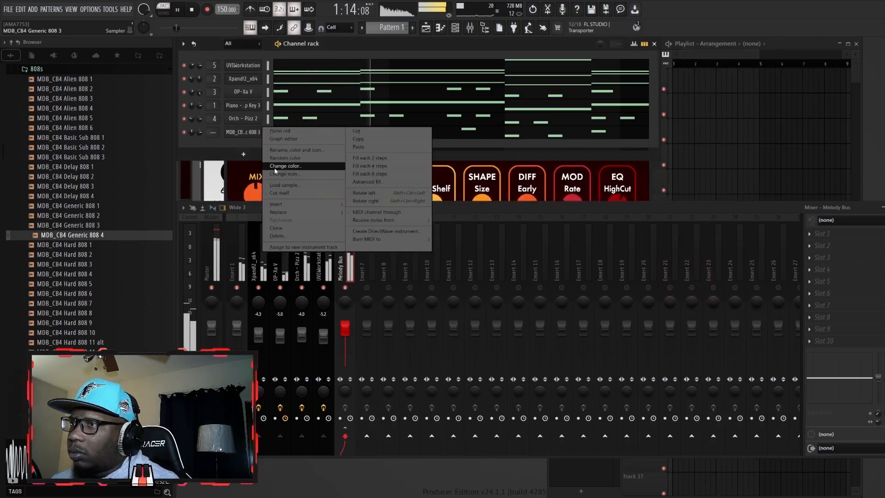
pyautogui.click(277, 194)
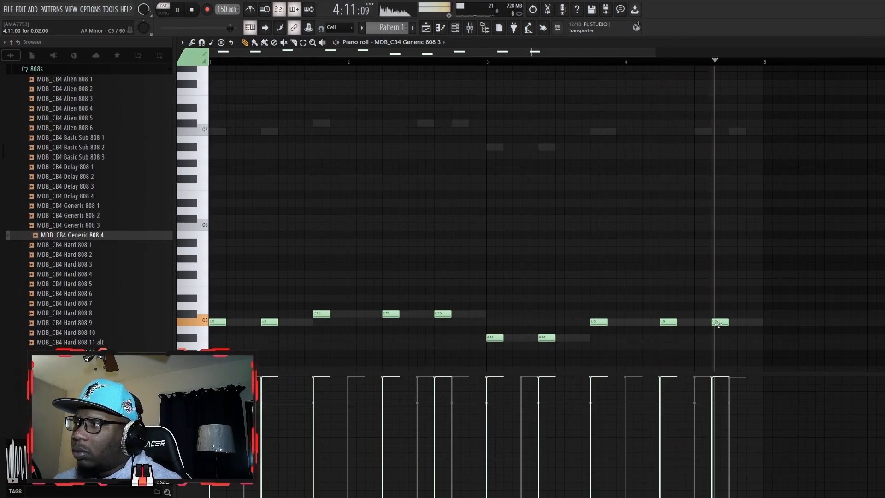
pyautogui.press('F7')
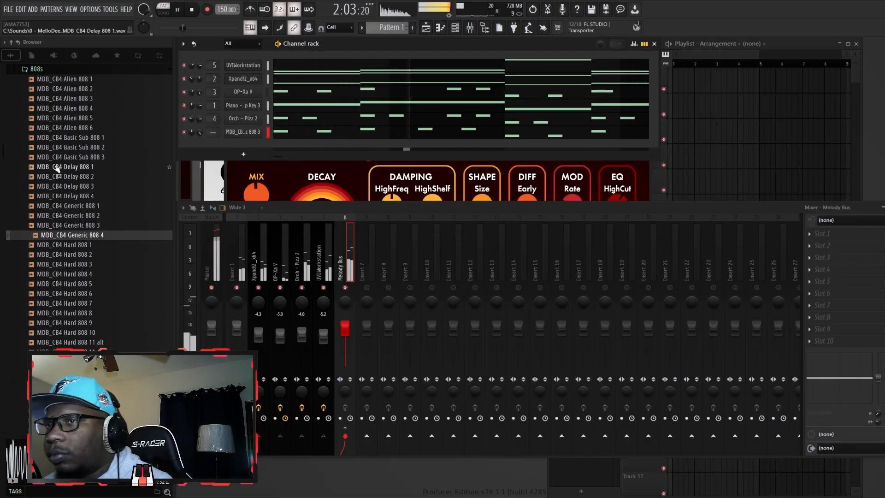
# Step: Add Luger Snare with C5 hits on beat 3 of bars 1 and 2, and copy them to bars 3 and 4
pyautogui.click(46, 70)
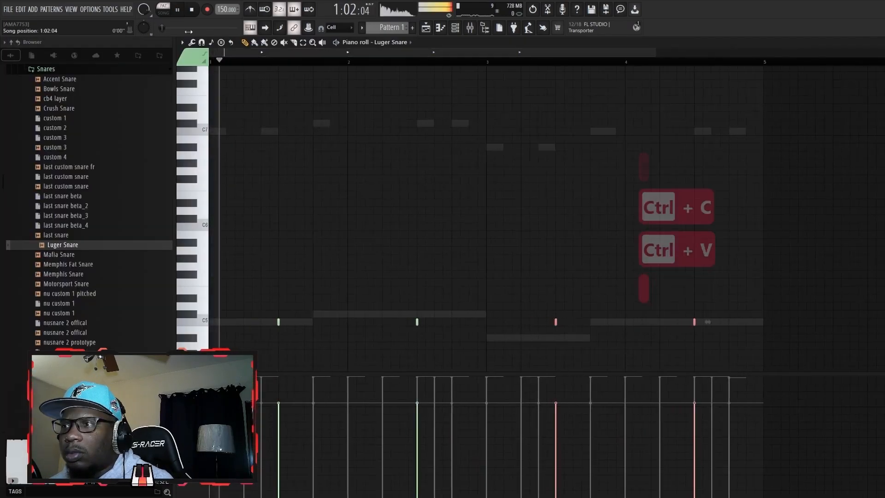
pyautogui.keyDown('ctrl'); pyautogui.click(319, 153); pyautogui.keyUp('ctrl')
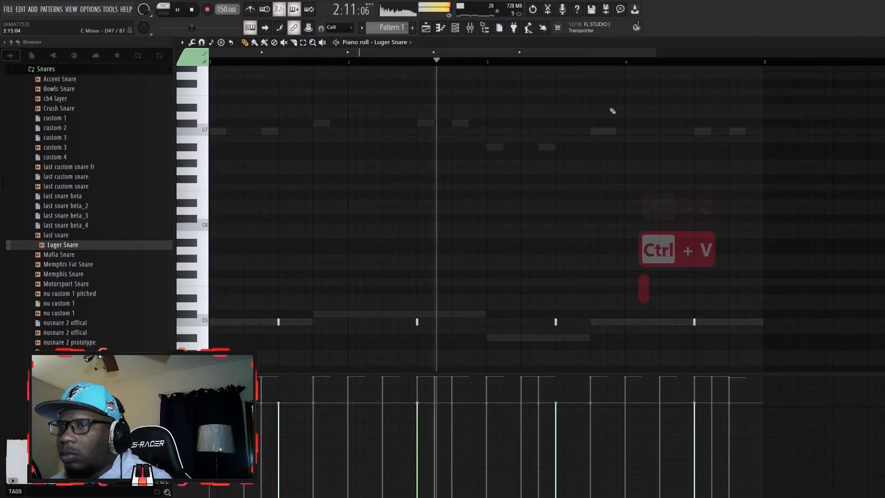
# Step: Route the Luger Snare channel to mixer track Insert 8
pyautogui.click(54, 73)
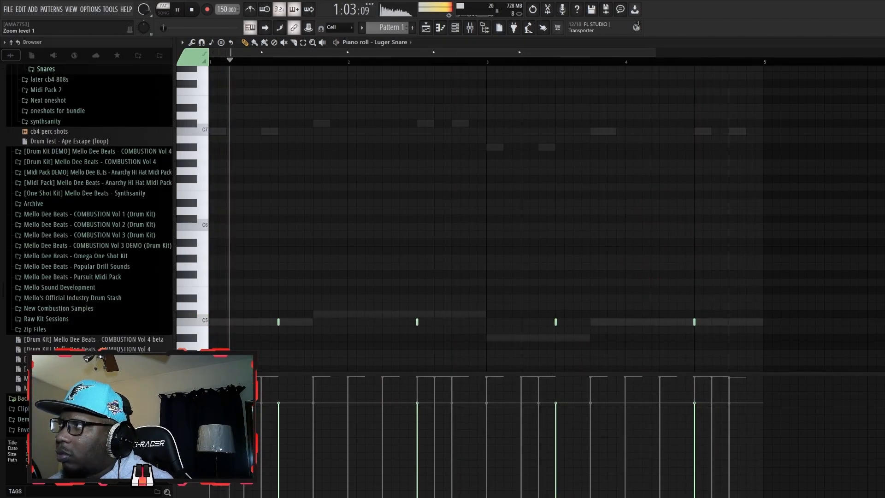
pyautogui.click(879, 43)
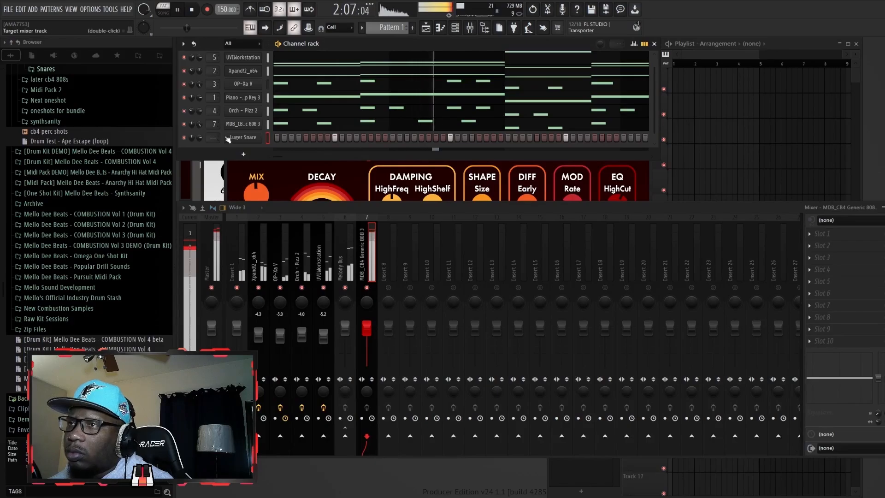
pyautogui.rightClick(383, 267)
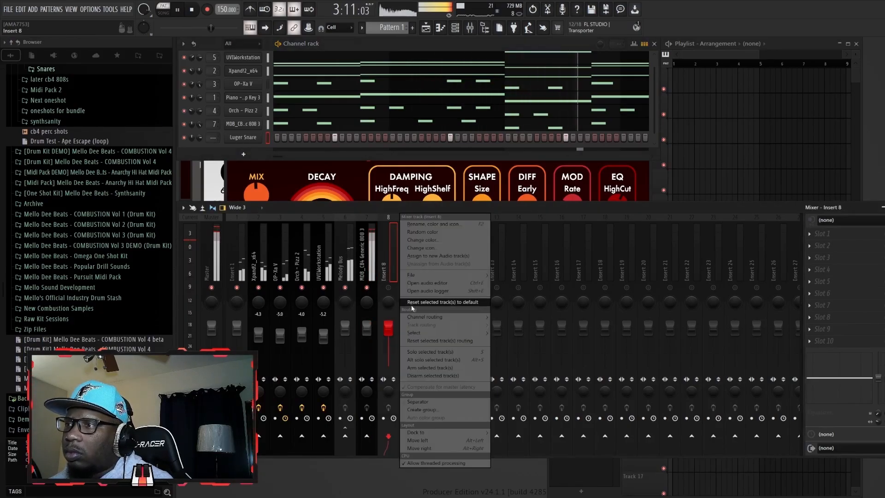
pyautogui.moveTo(426, 316)
pyautogui.click(504, 318)
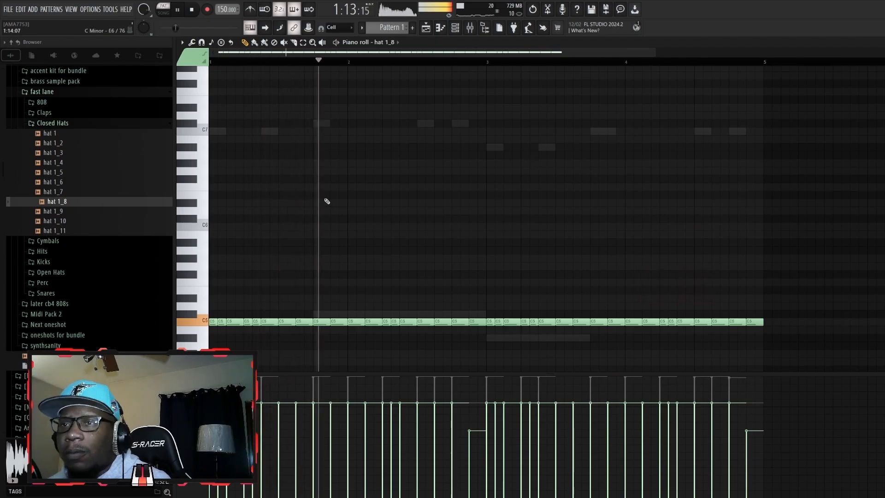
# Step: Load open hat oh1_5 from the fast lane kit and duplicate its two hits from bar 1 into bar 3
pyautogui.click(109, 125)
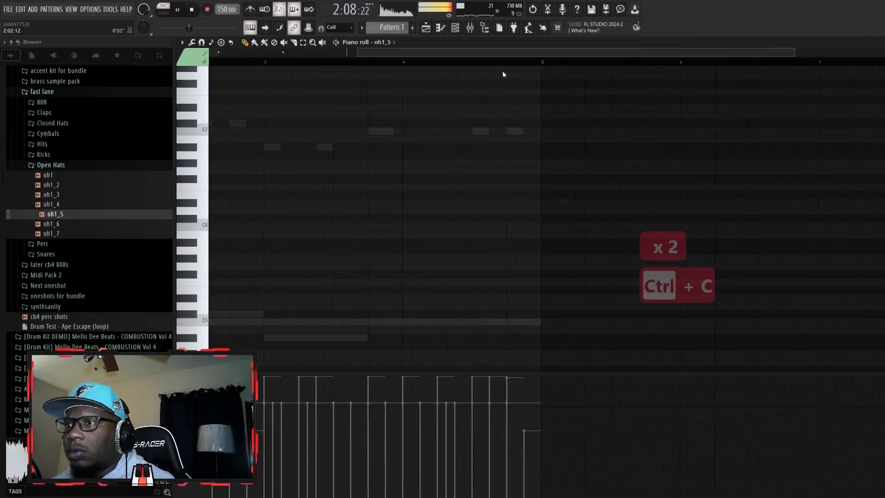
pyautogui.hotkey('ctrl', 'v')
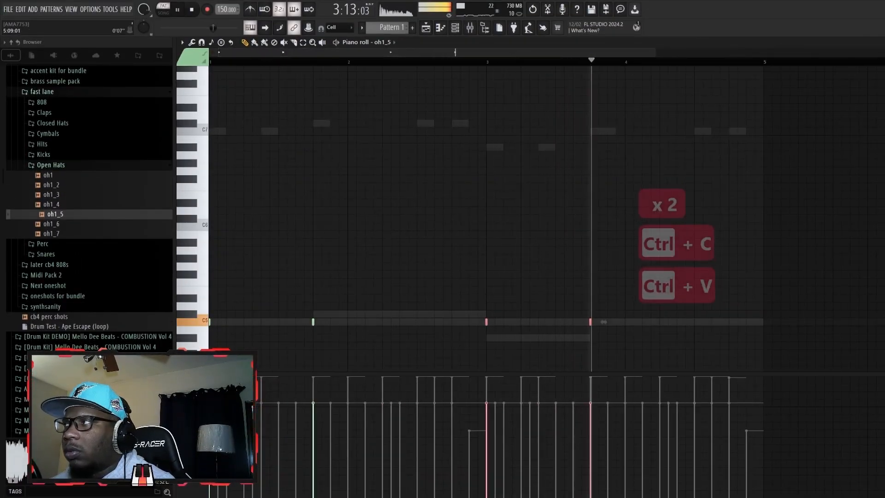
pyautogui.click(881, 42)
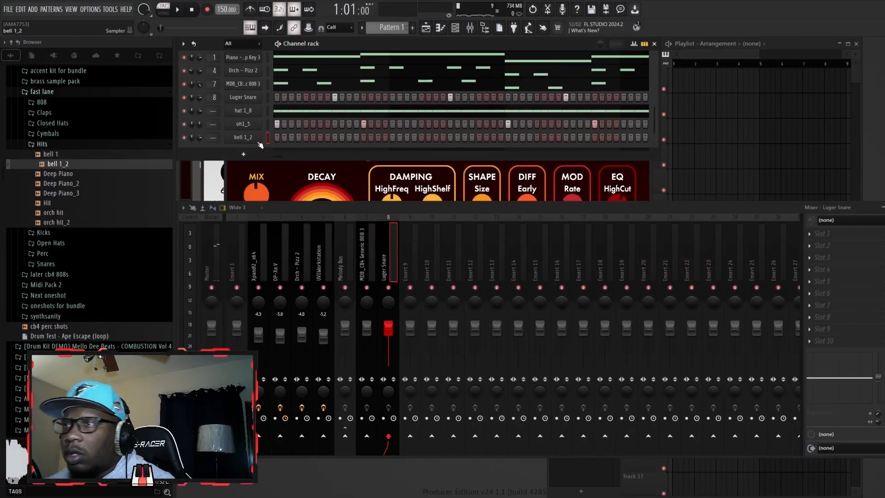
# Step: Write C6, C#6, A#5 and C6 notes for bell 1_2, placing the last at step 13 of bar 3, and play the pattern
pyautogui.rightClick(235, 138)
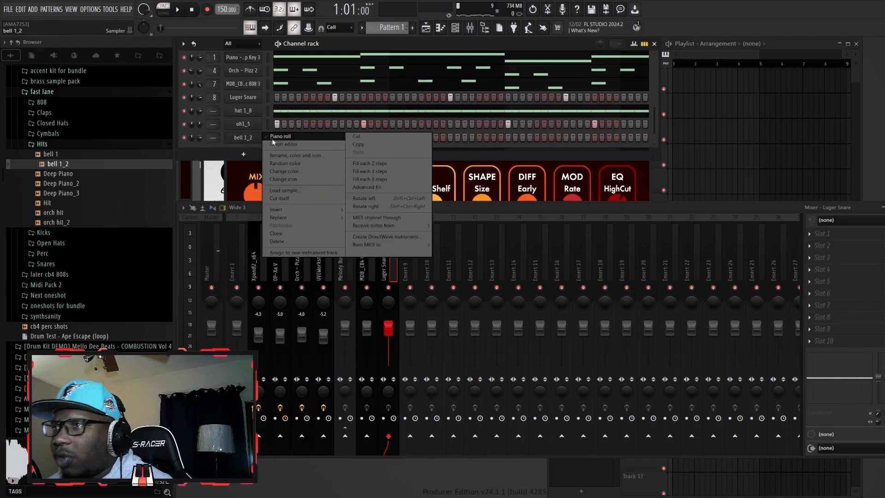
pyautogui.click(276, 137)
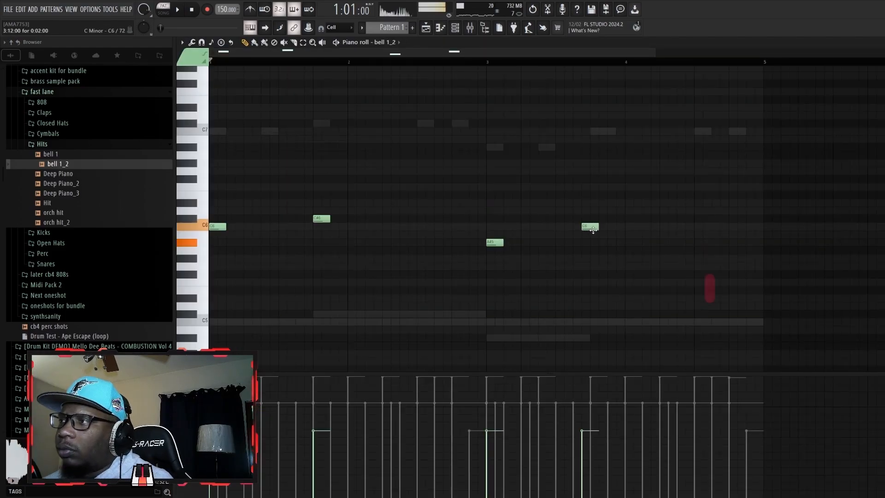
pyautogui.moveTo(587, 227); pyautogui.dragTo(594, 228)
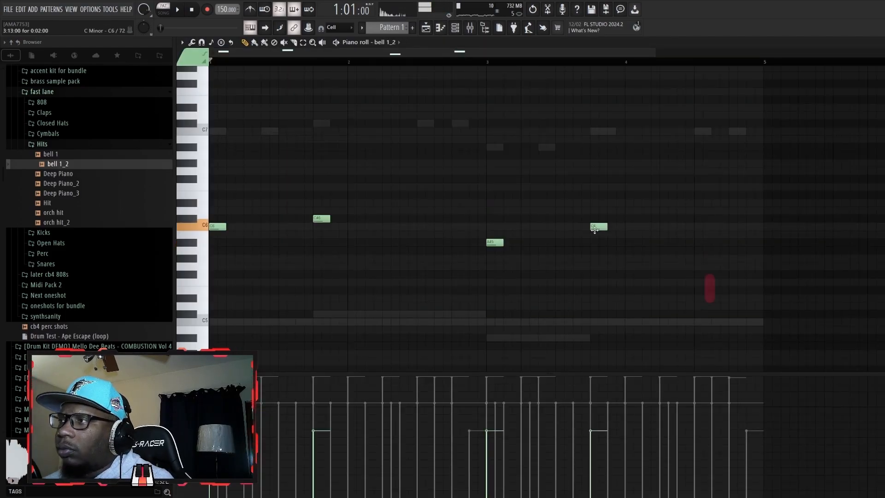
pyautogui.press('space')
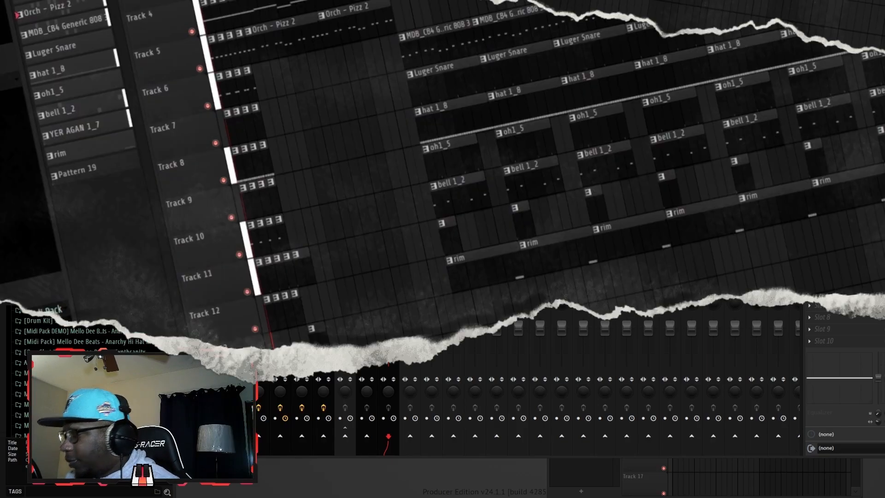
# Step: Play back the full song arrangement in the playlist and look over its layout across the tracks
pyautogui.click(179, 10)
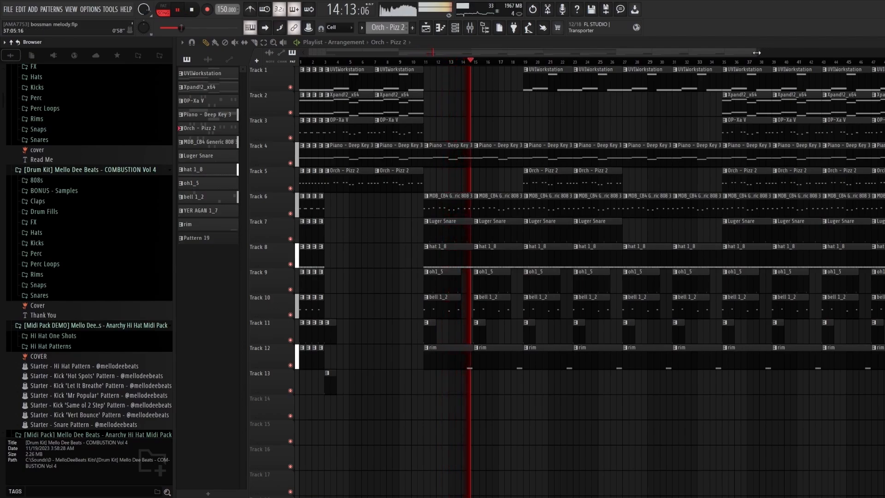
pyautogui.moveTo(756, 53)
pyautogui.mouseDown()
pyautogui.moveTo(727, 43)
pyautogui.moveTo(748, 47)
pyautogui.mouseUp()
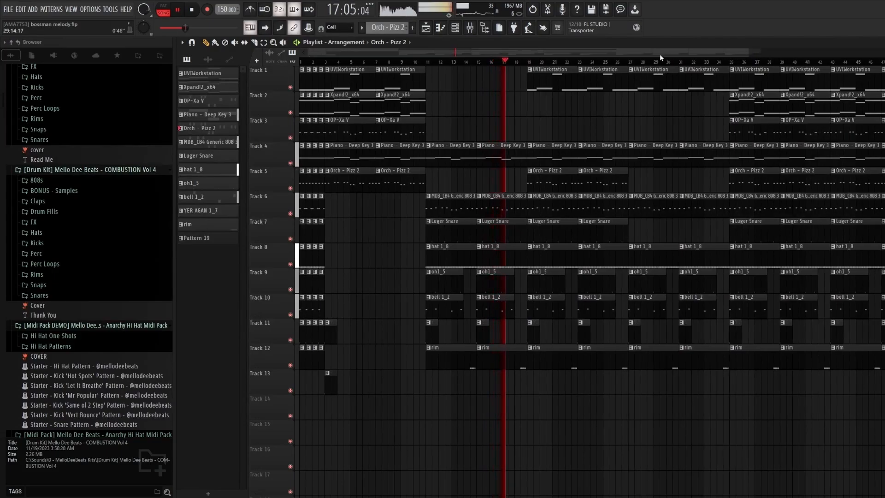